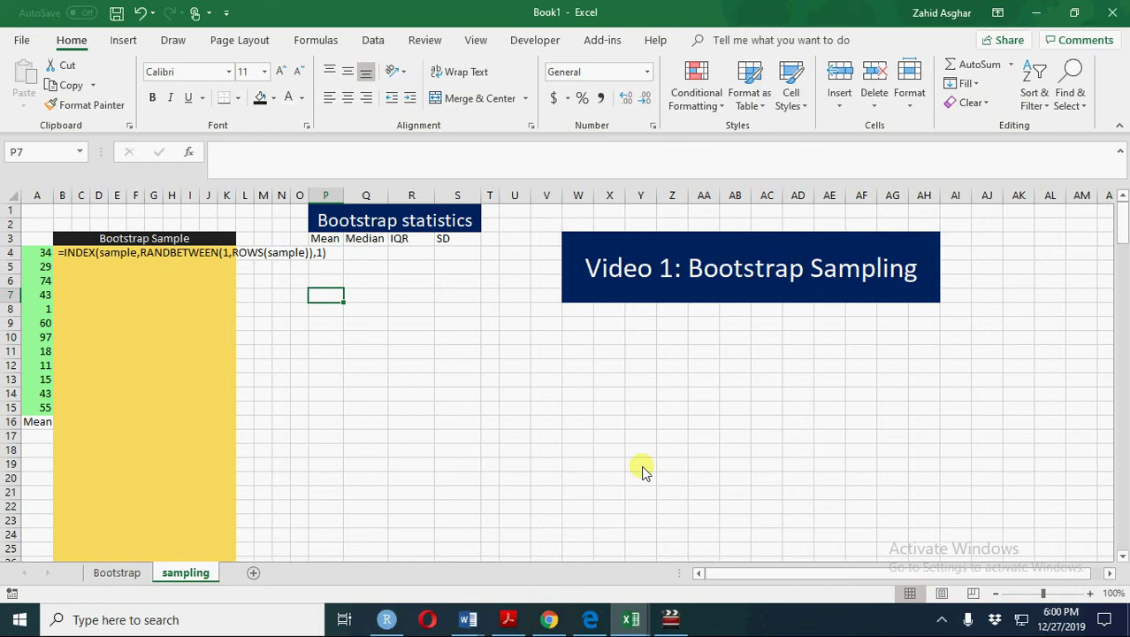
Step: View the Bootstrap sheet with the video topics and return to the sampling sheet
left_click(136, 572, "ctrl")
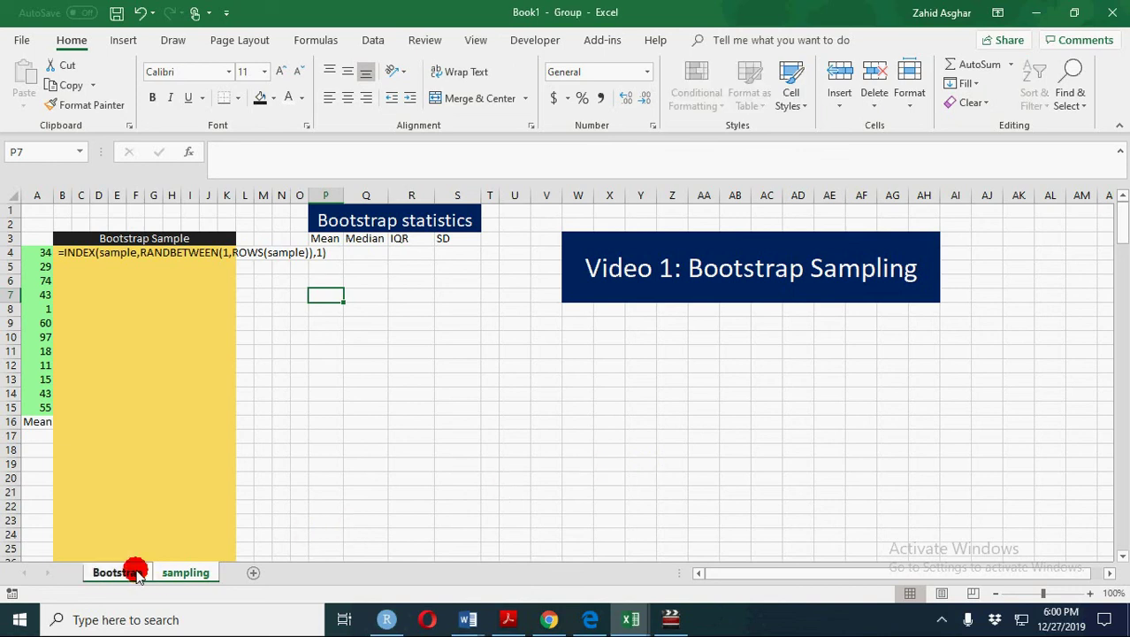
left_click(135, 572)
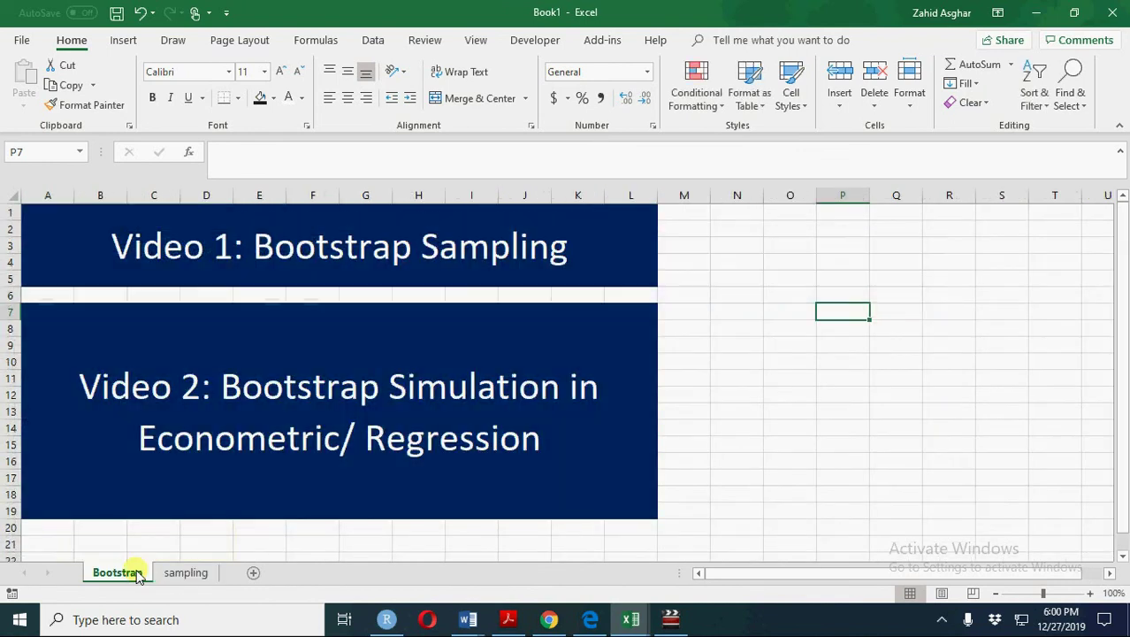
left_click(185, 573)
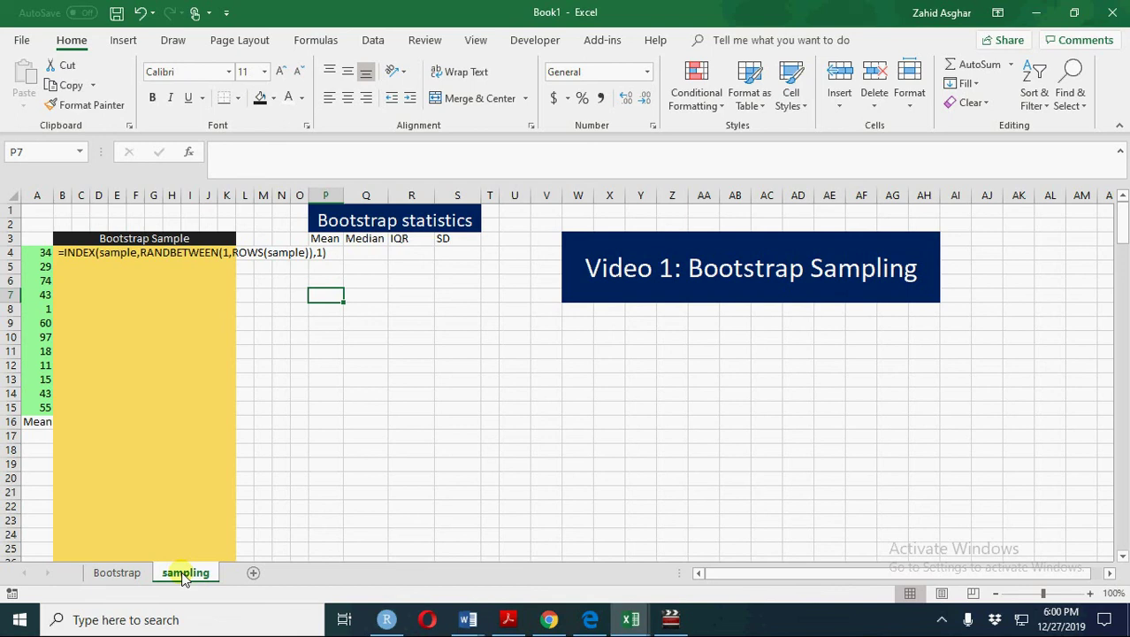
Step: Select the original data in A4:A15 and check the name assigned to that range
left_click(44, 252)
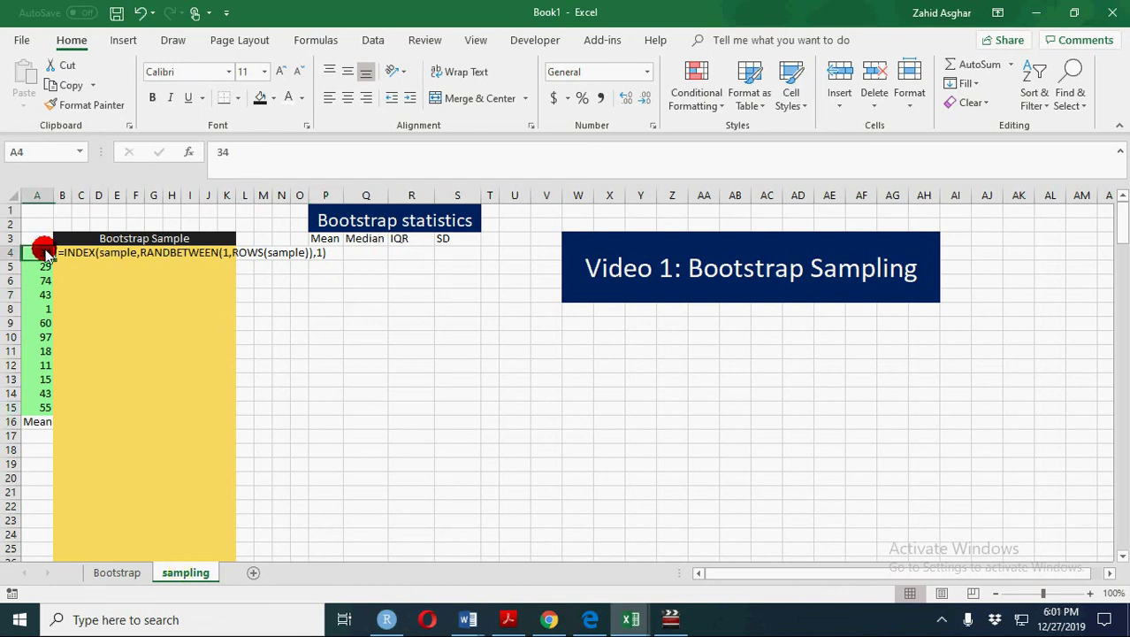
left_click_drag(44, 252, 42, 409)
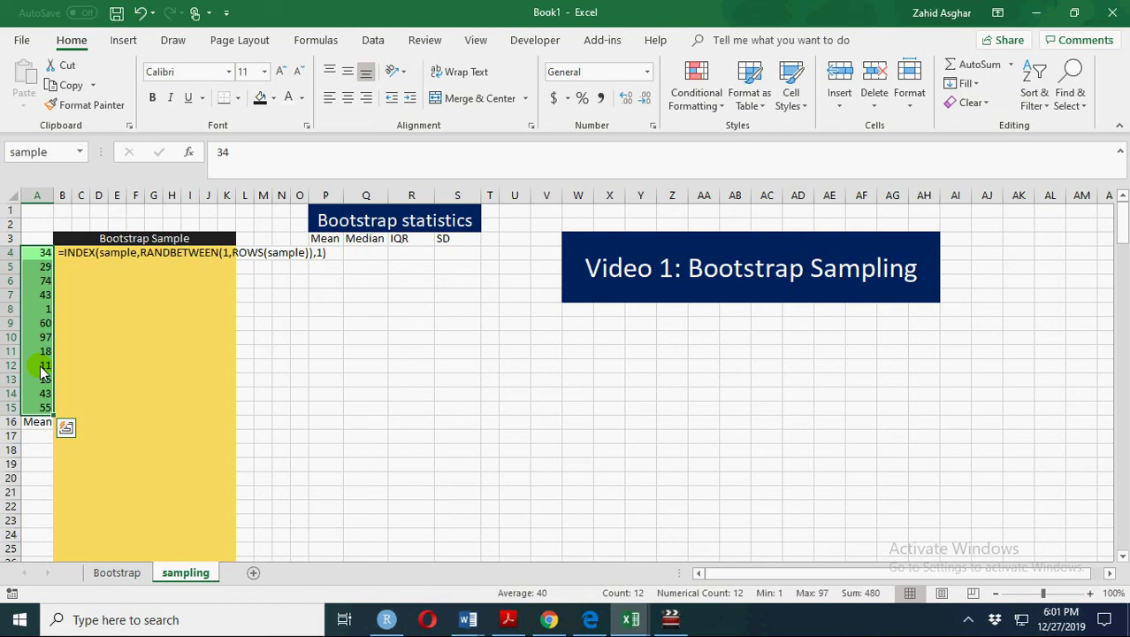
left_click(58, 153)
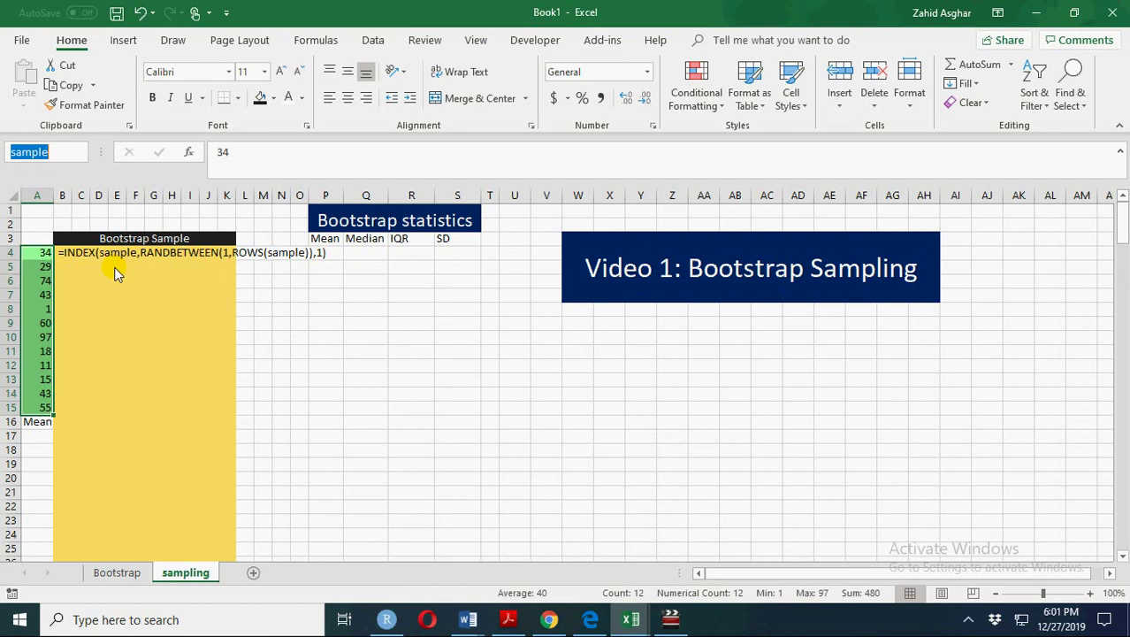
Step: Turn the text in B4 into the working formula =INDEX(sample,RANDBETWEEN(1,ROWS(sample)),1) by removing what precedes the equals sign
left_click(76, 256)
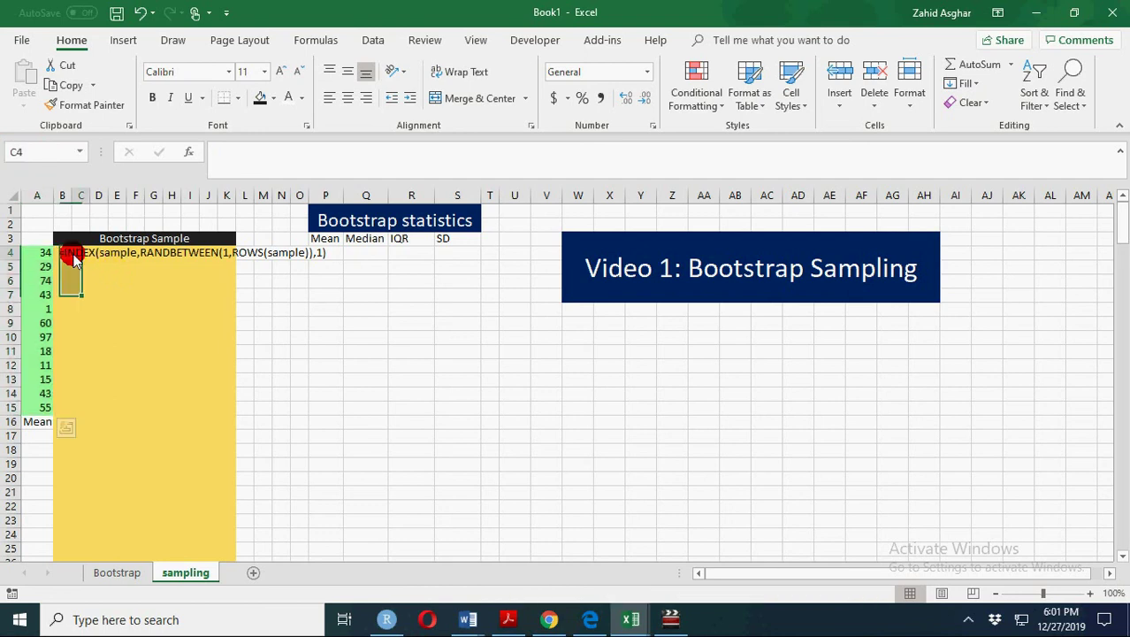
left_click(66, 255)
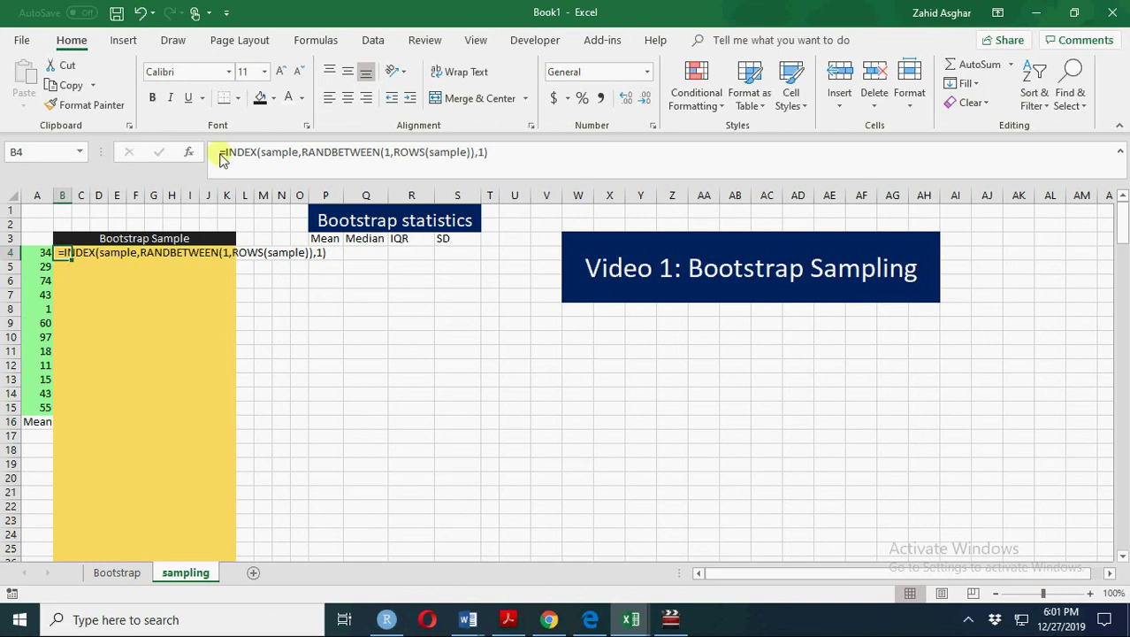
left_click(221, 158)
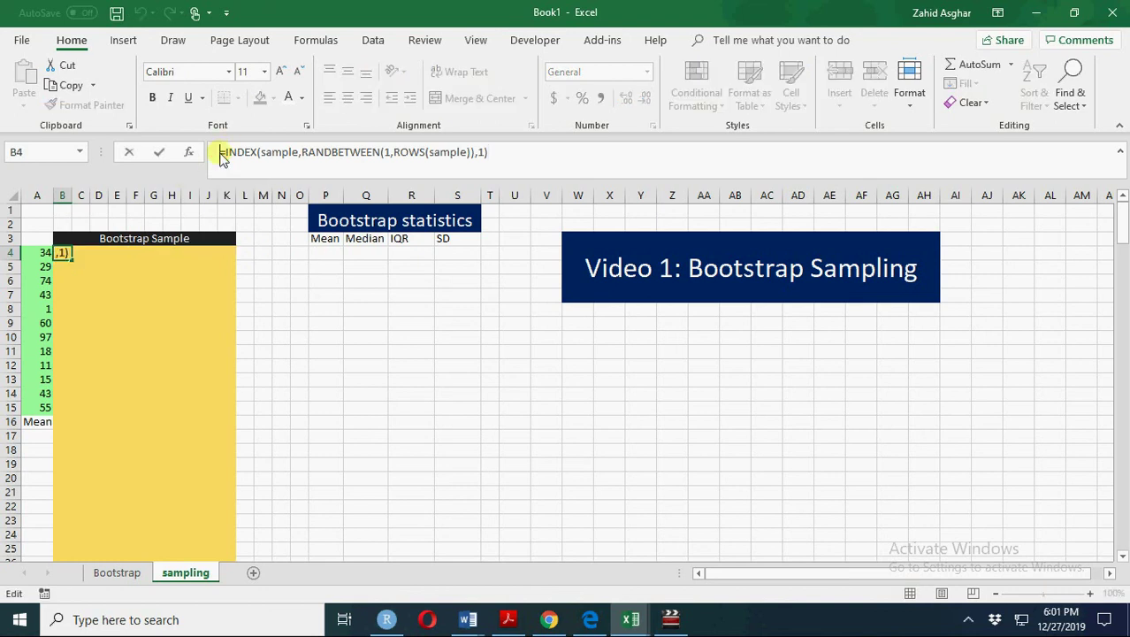
key("Return")
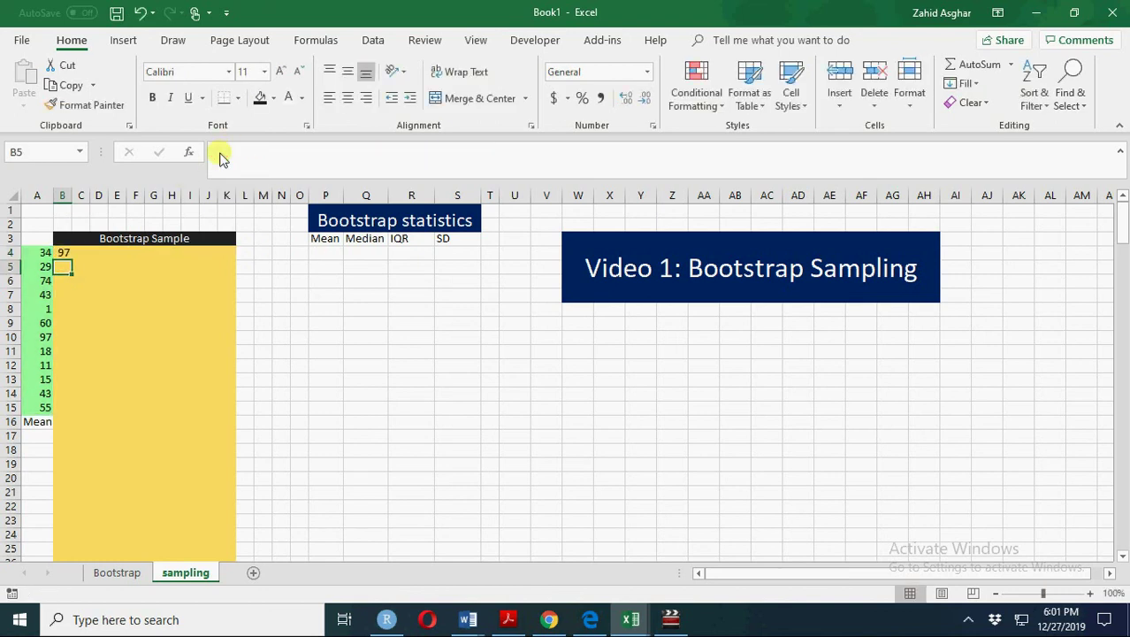
Step: Fill the B4 resampling formula across to K4 and down to row 203 to generate the bootstrap samples
left_click(65, 253)
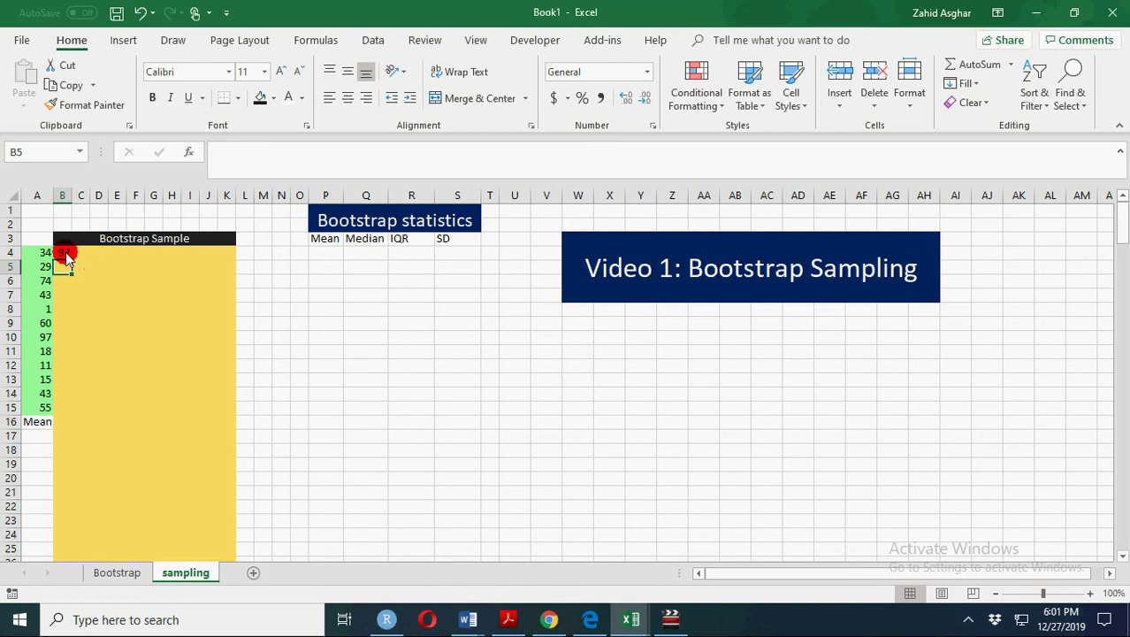
left_click_drag(73, 262, 234, 258)
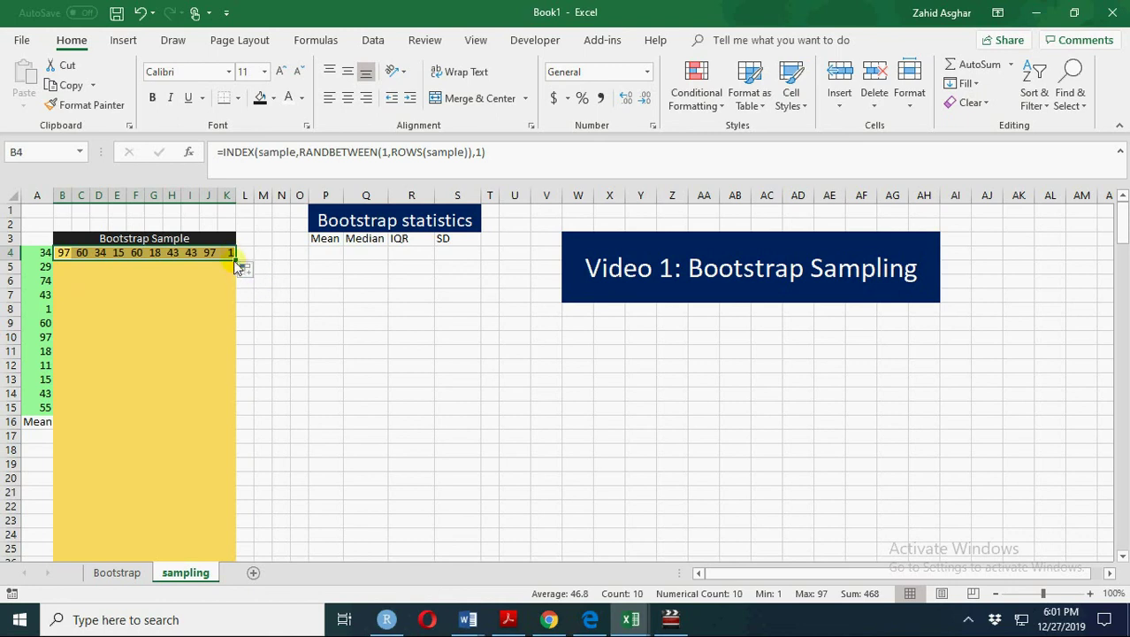
left_click_drag(237, 267, 209, 517)
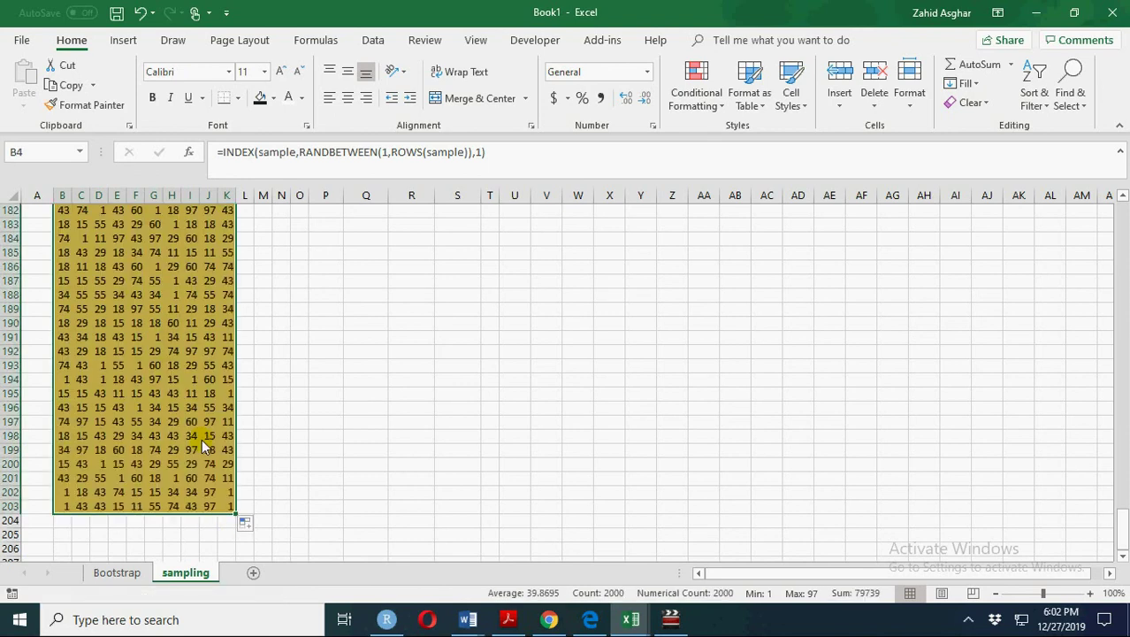
left_click(190, 410)
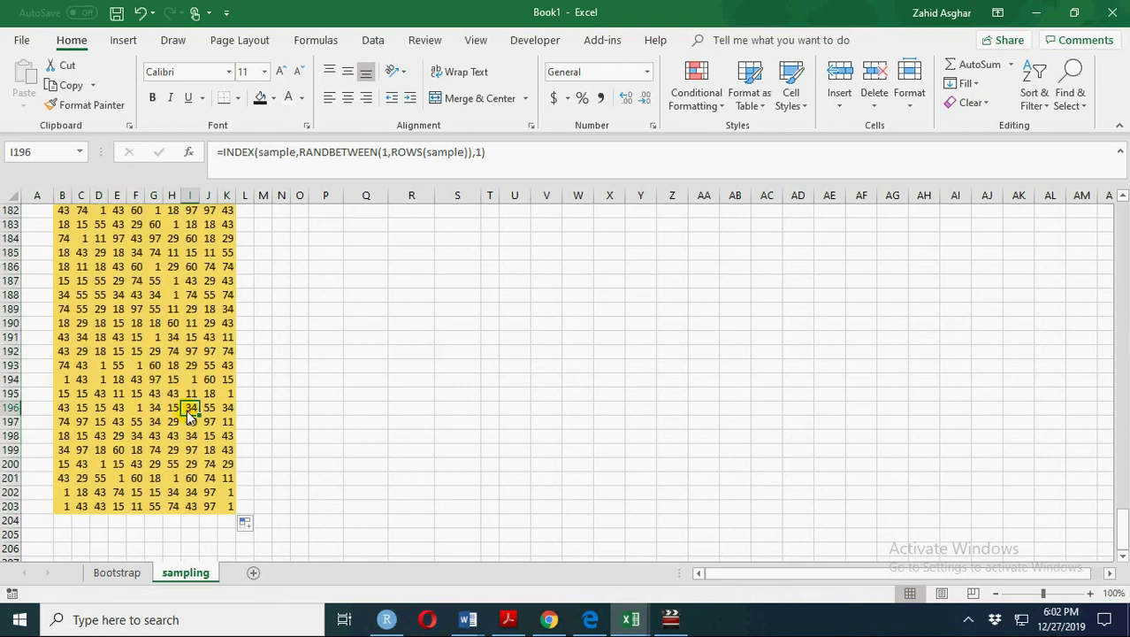
key("ctrl+Up")
key("ctrl+Up")
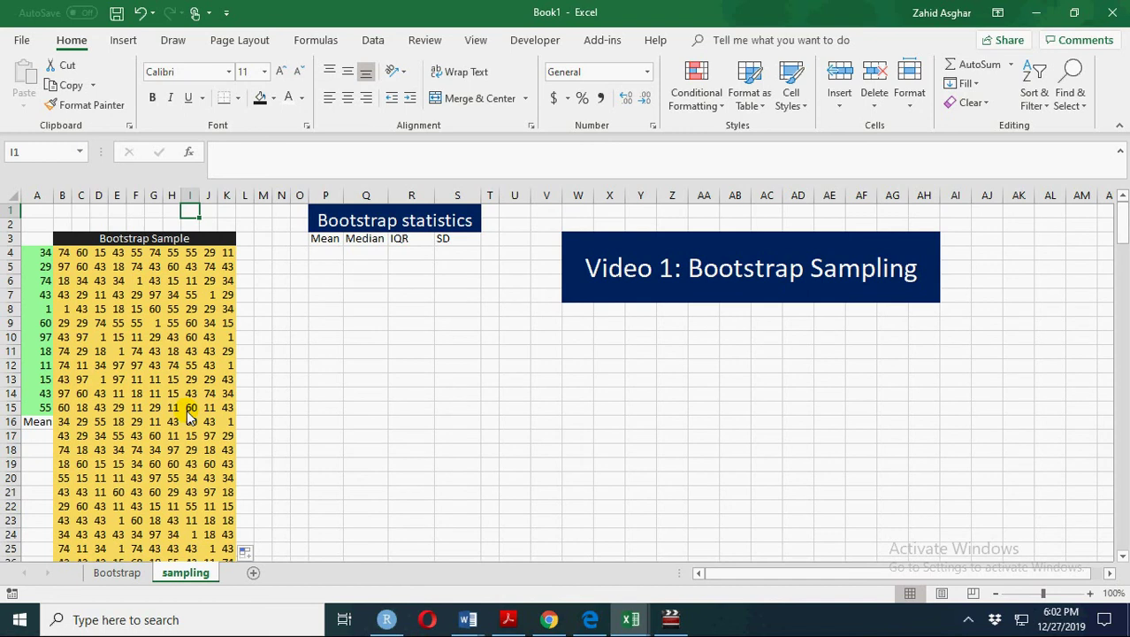
Step: Calculate the first bootstrap sample's mean in P4 with =AVERAGE(B4:K4)
left_click(324, 256)
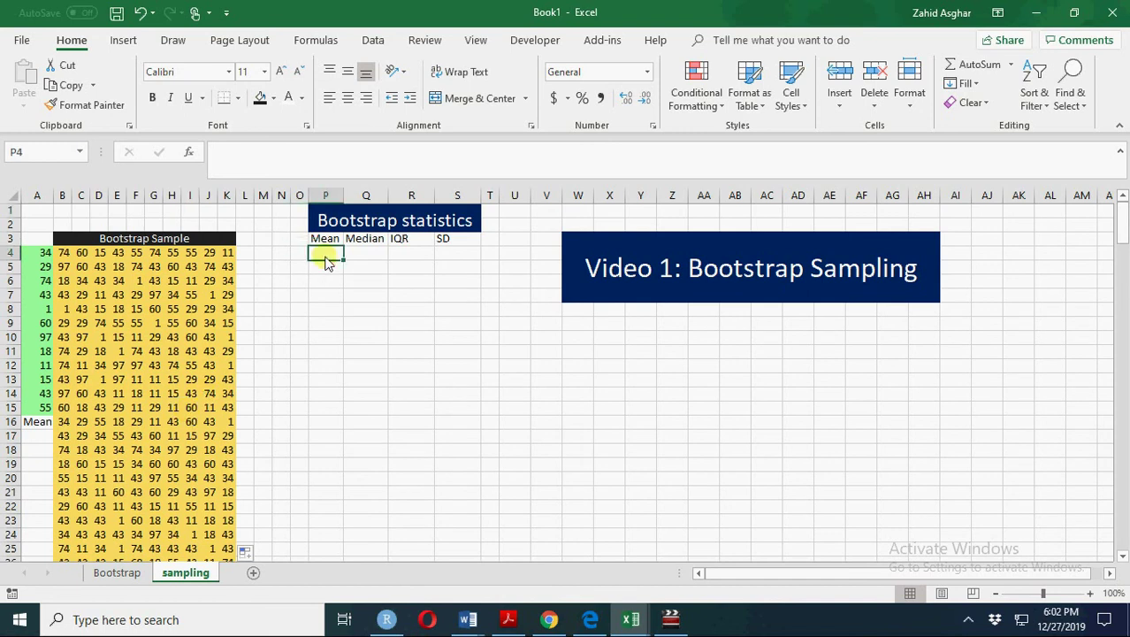
type("=aver")
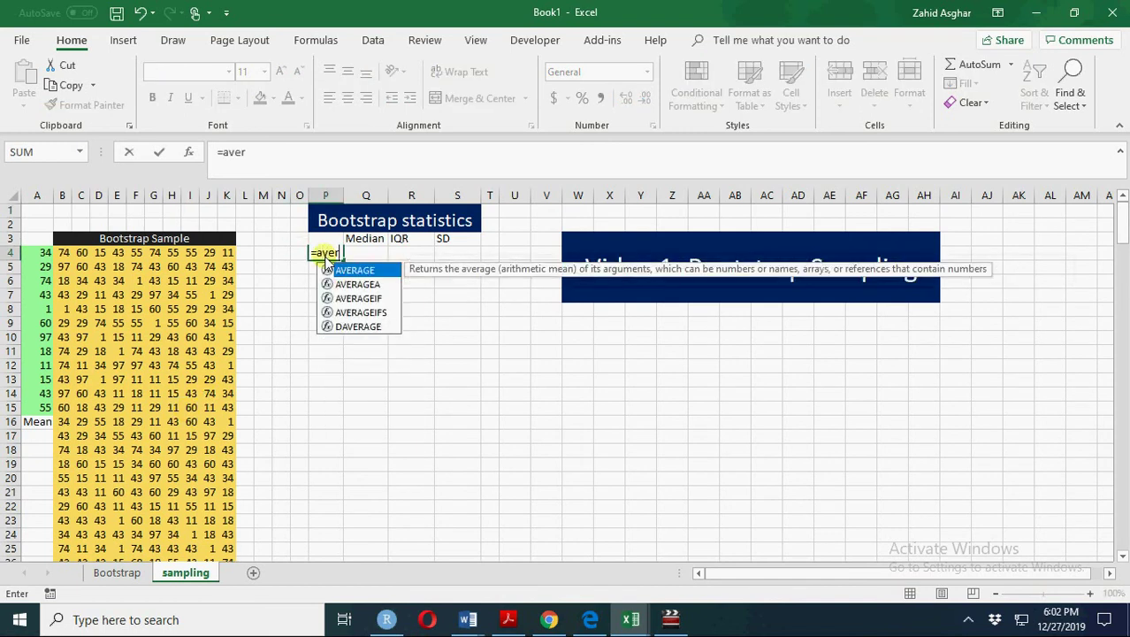
key("Tab")
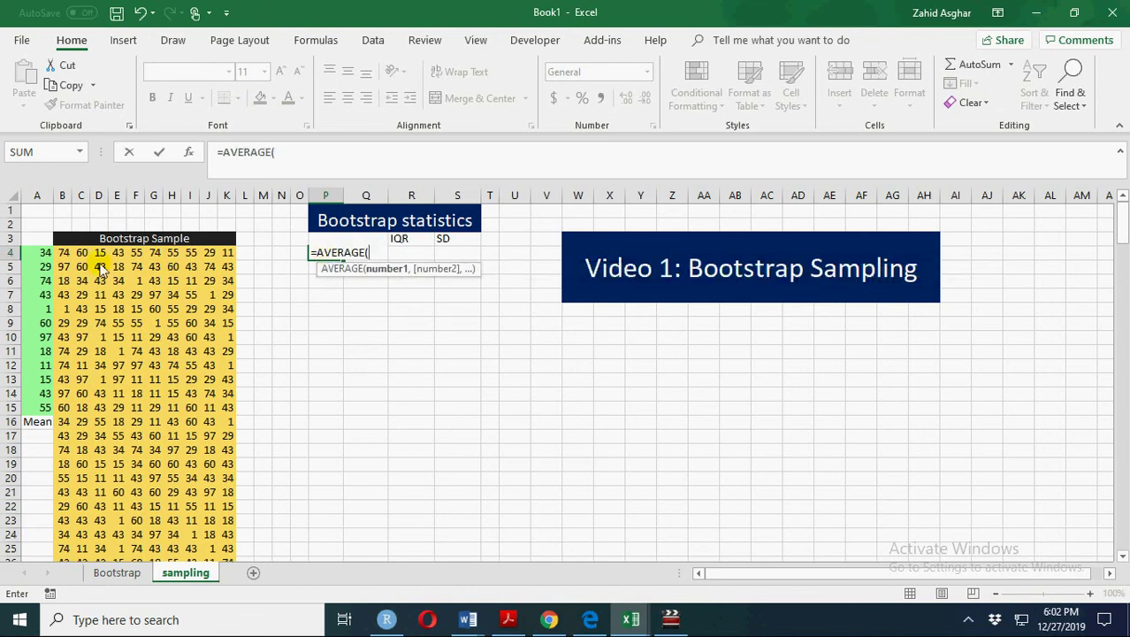
left_click_drag(64, 254, 234, 259)
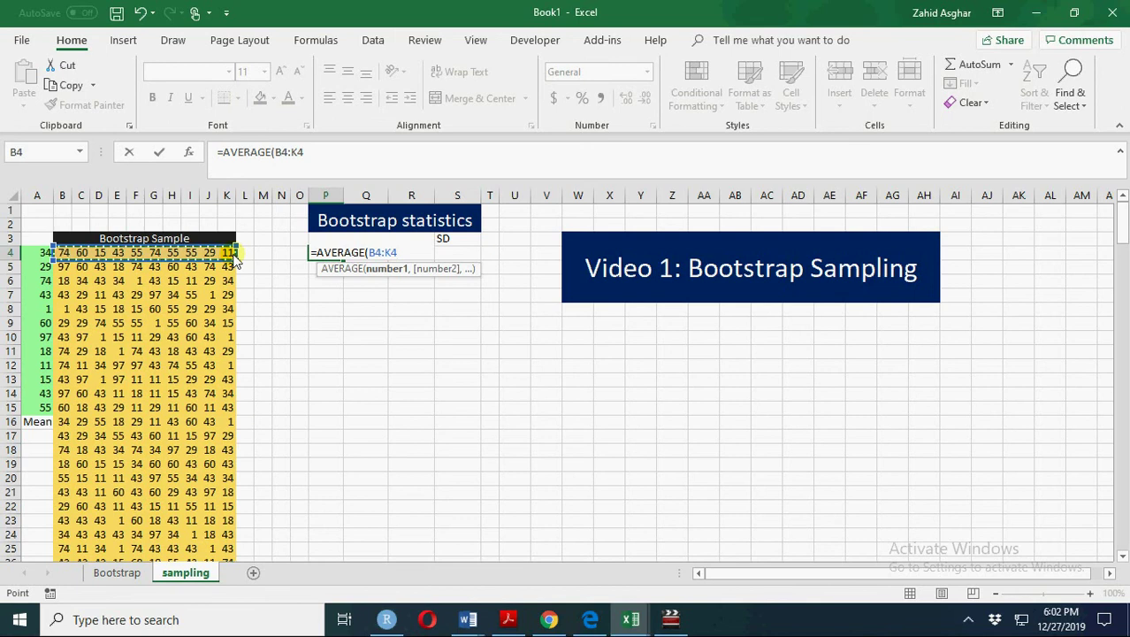
key("Return")
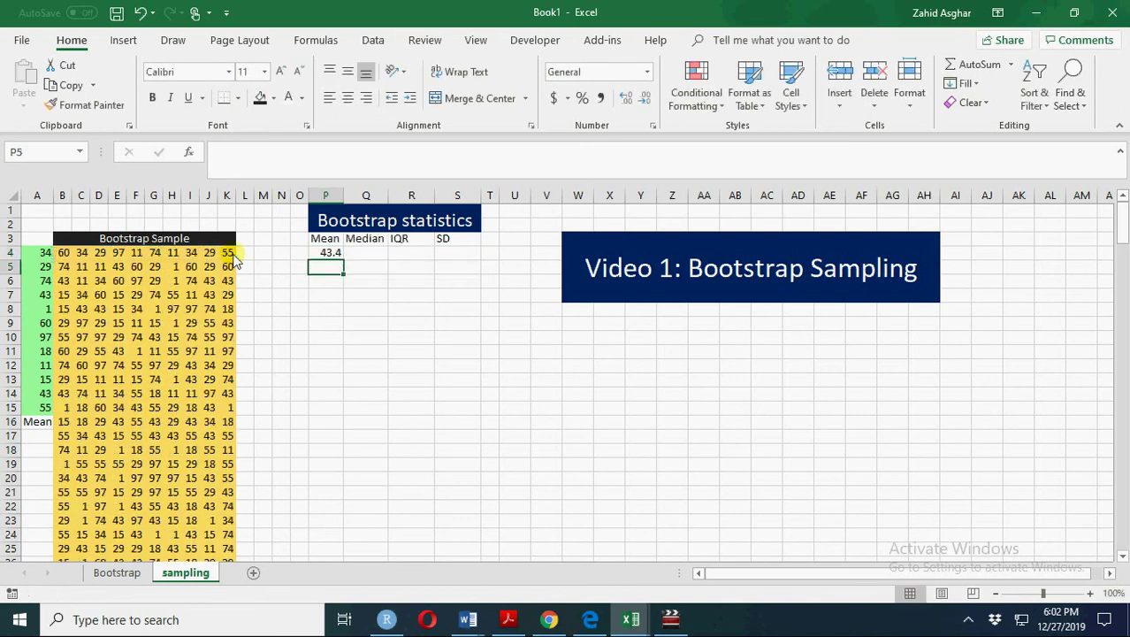
Step: Fill the mean formula from P4 down to P203 and return to the head of the column
left_click(339, 256)
left_click_drag(345, 267, 329, 540)
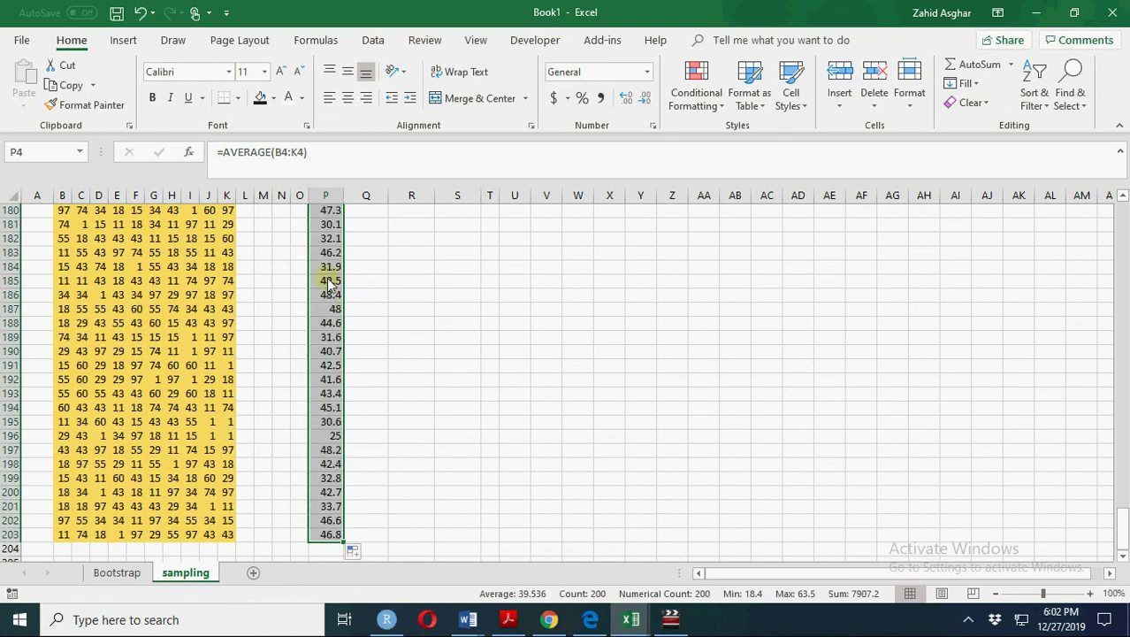
left_click(330, 283)
key("ctrl+Up")
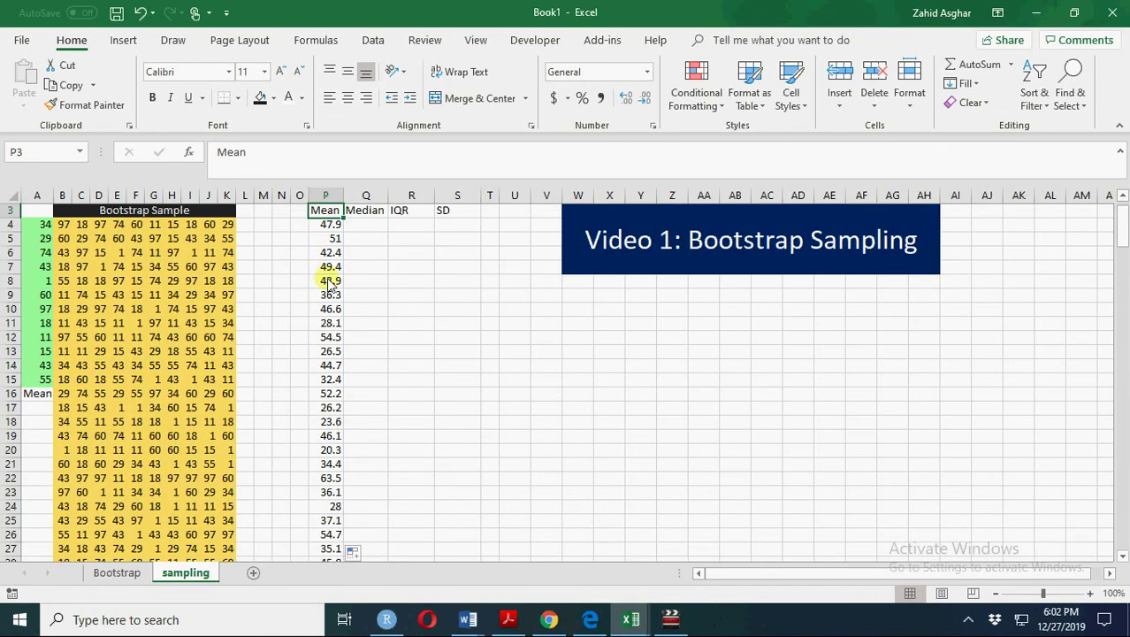
Step: Calculate the first bootstrap sample's median in Q4 with =MEDIAN(B4:K4)
left_click(372, 229)
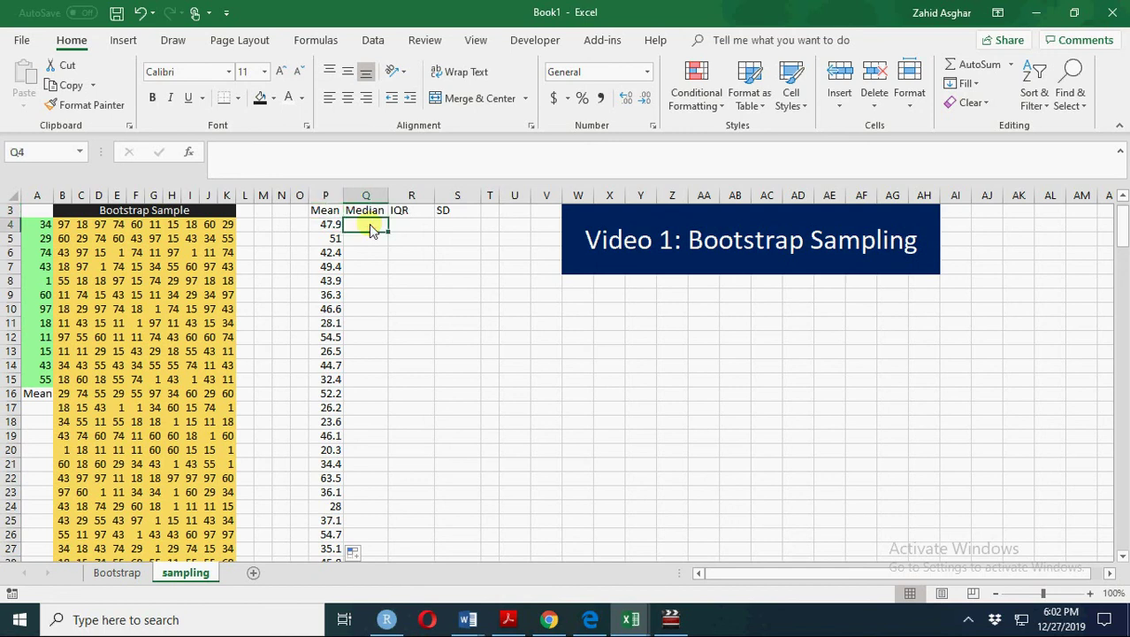
type("=med")
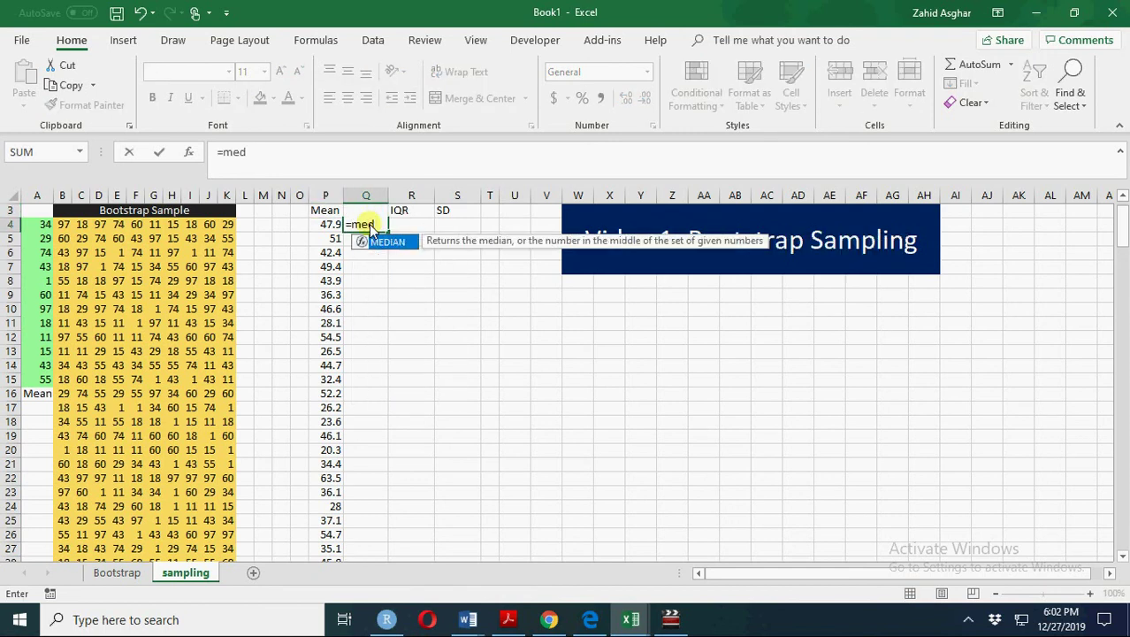
key("Tab")
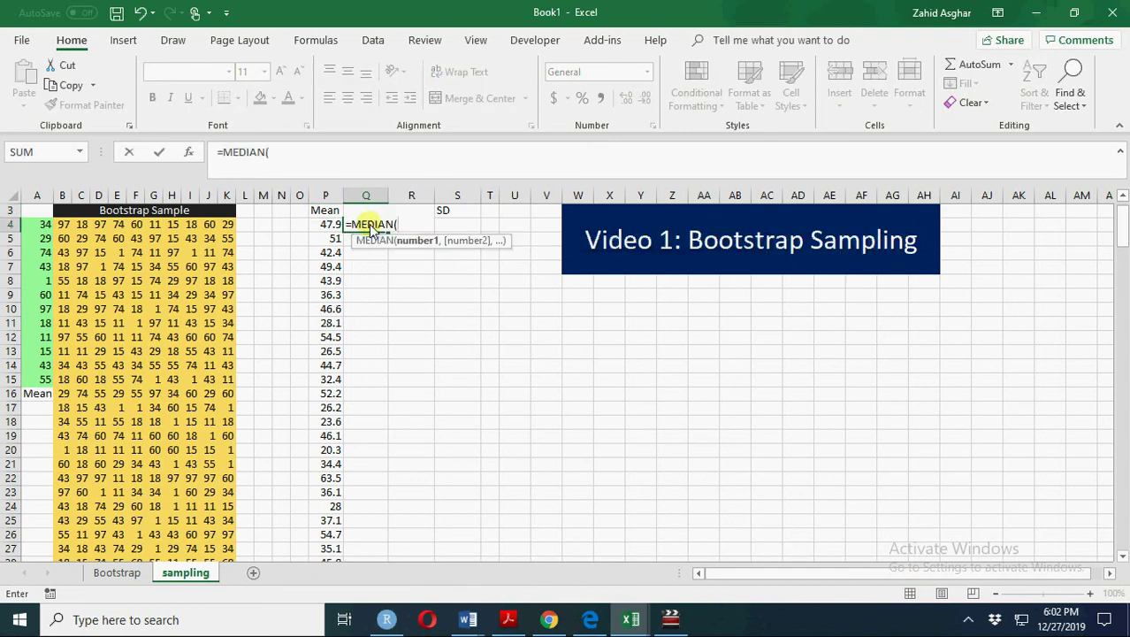
left_click(68, 226)
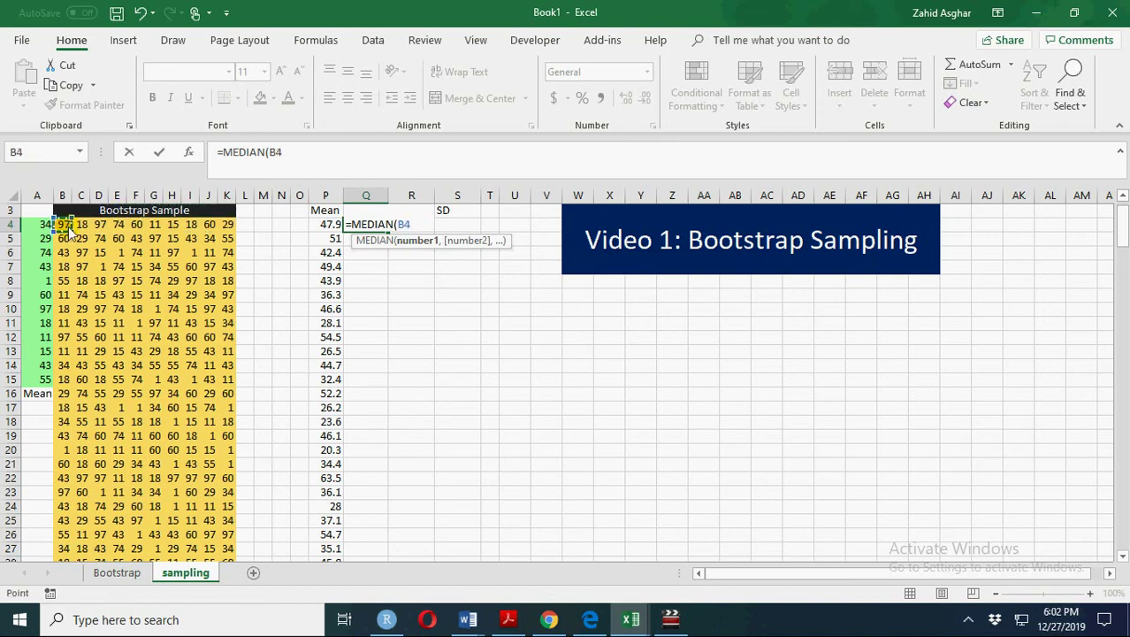
left_click_drag(69, 227, 226, 232)
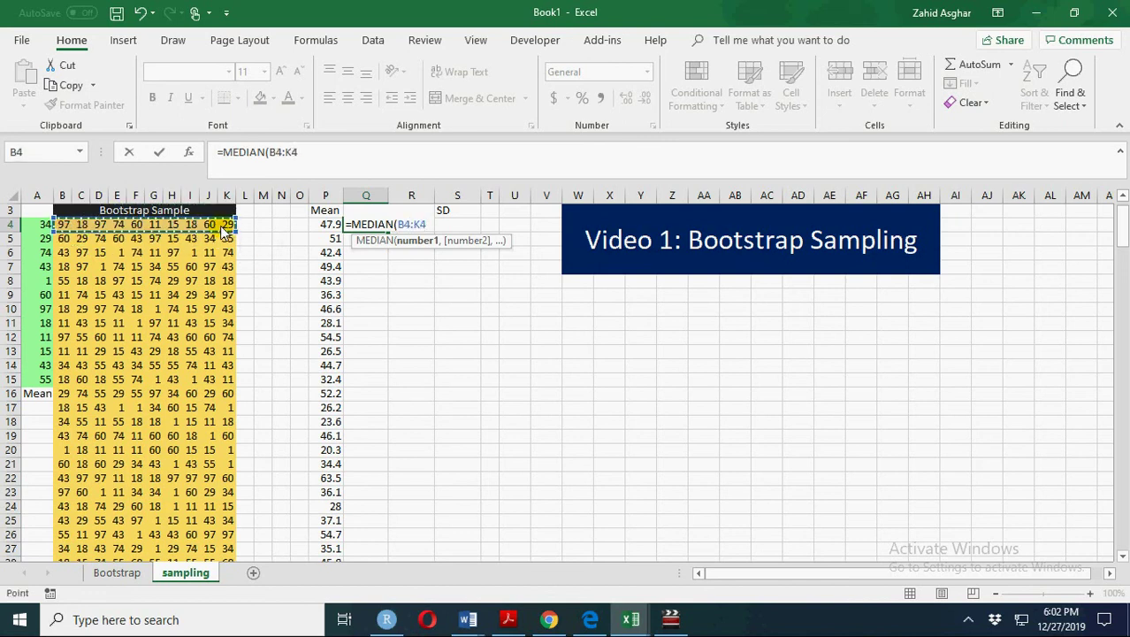
type(")")
key("Return")
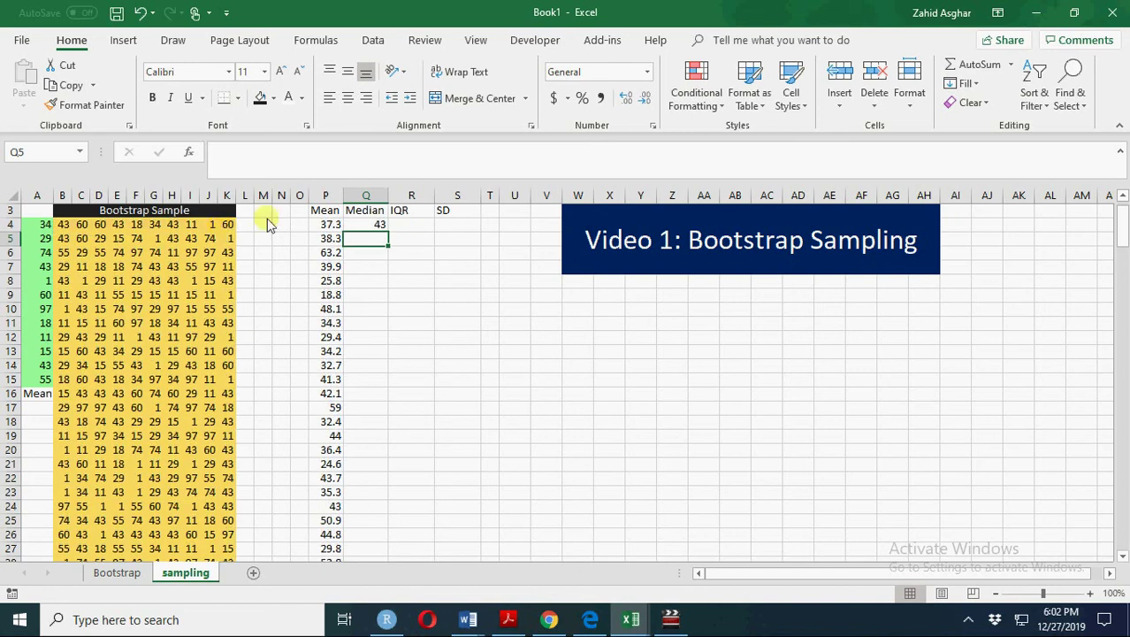
Step: Fill the median formula from Q4 down the Median column for the remaining bootstrap samples
left_click(371, 227)
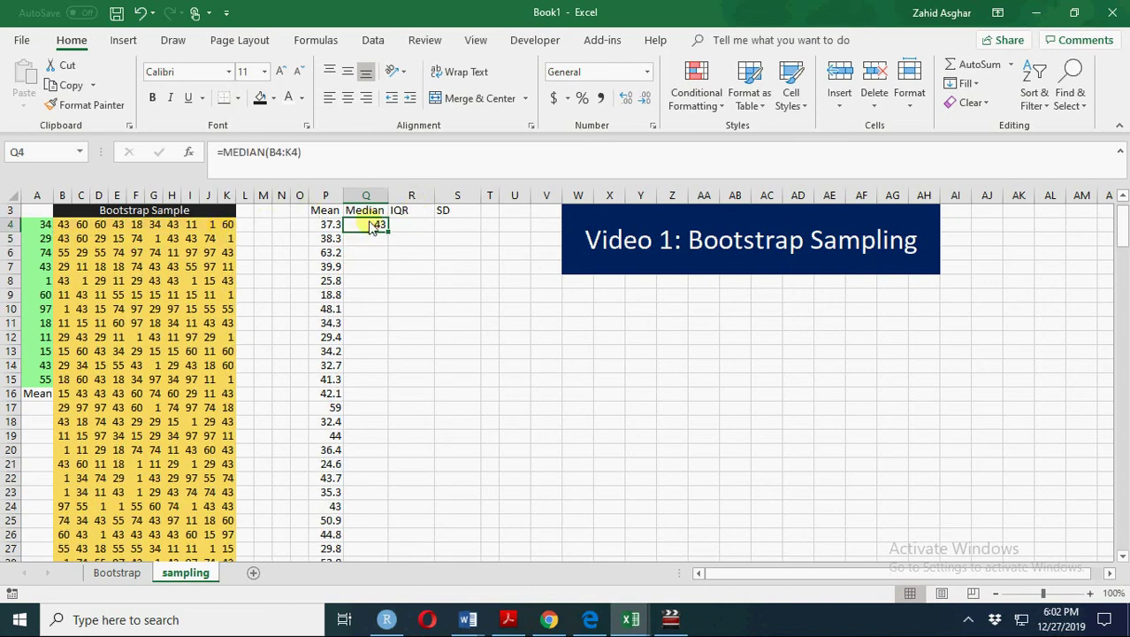
double_click(389, 232)
left_click(388, 238)
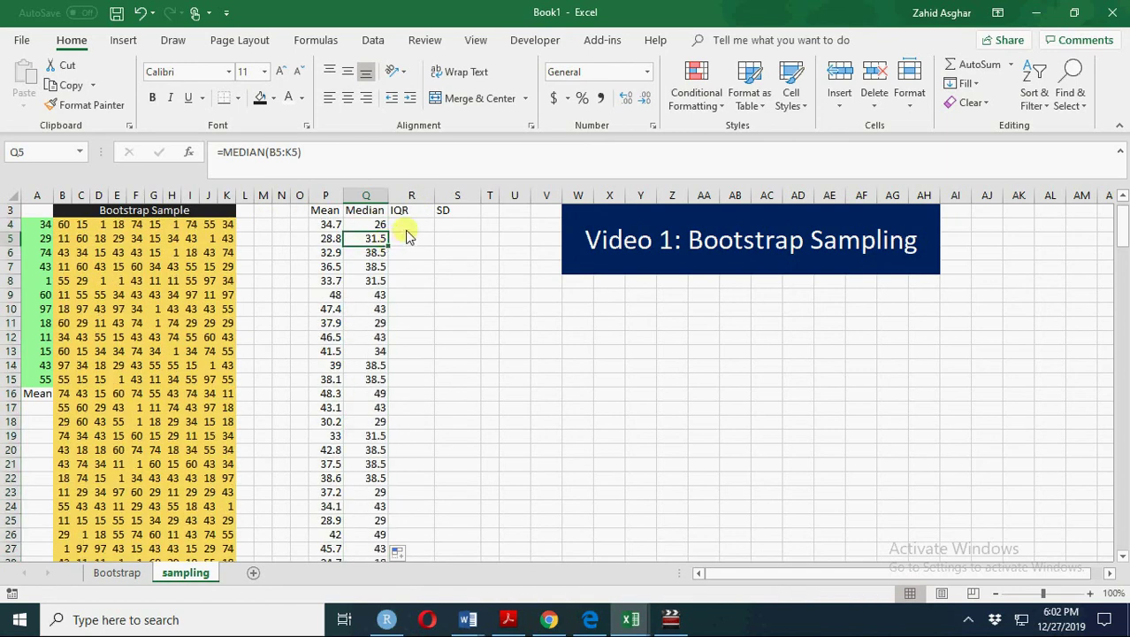
Step: Begin the first bootstrap sample's IQR formula in R4 with the third-quartile term =QUARTILE.INC(B4:K4,3)
left_click(407, 229)
type("=")
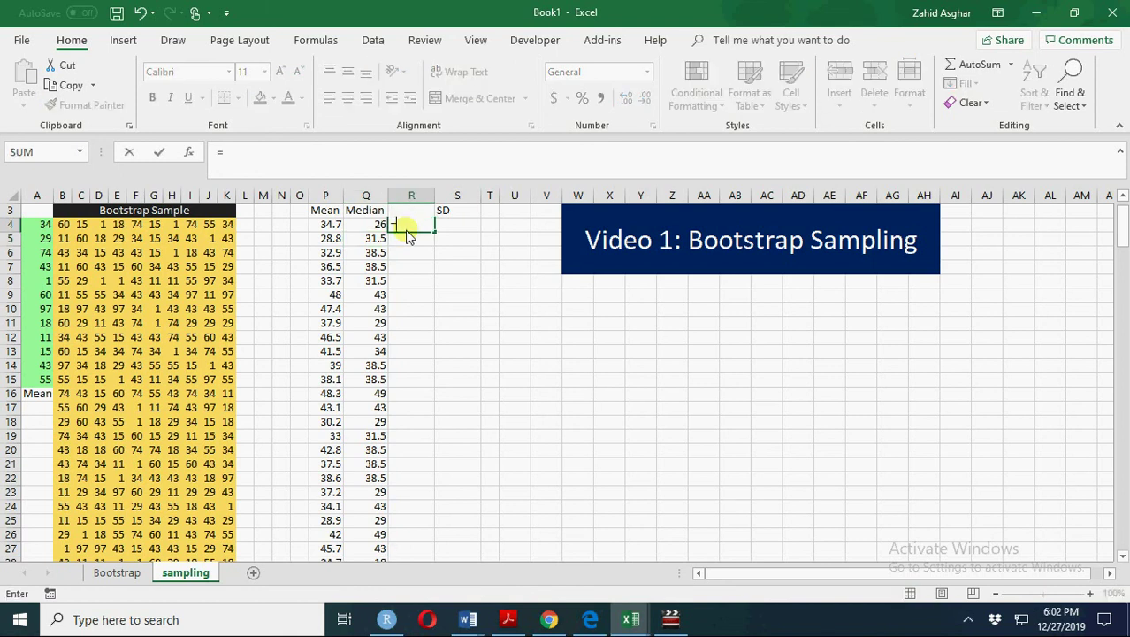
type("qua")
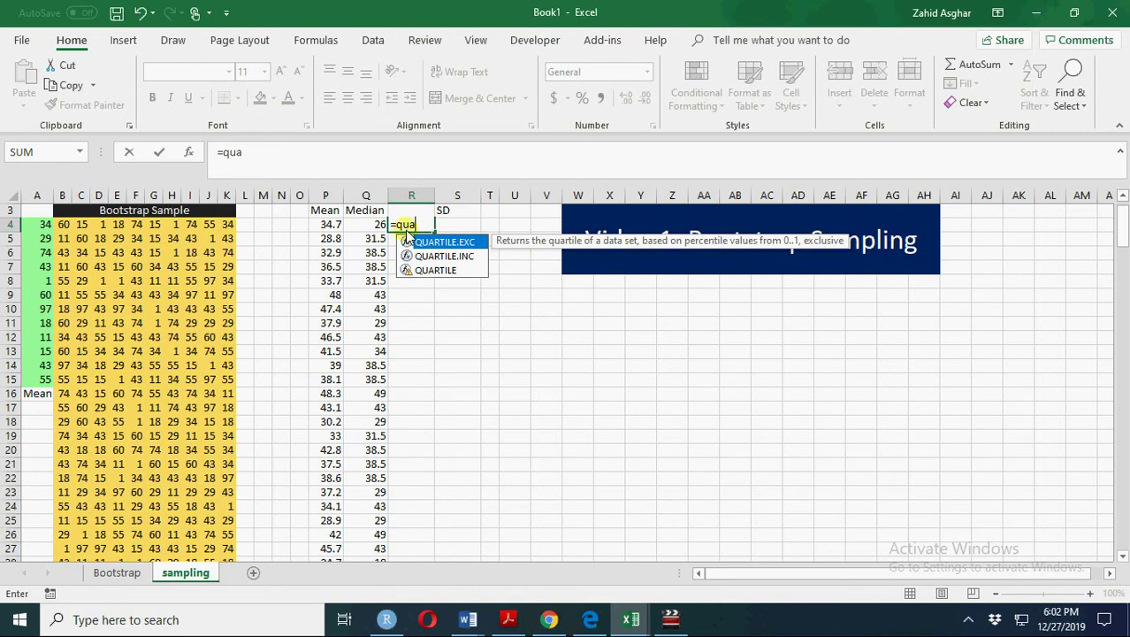
key("Down")
key("Tab")
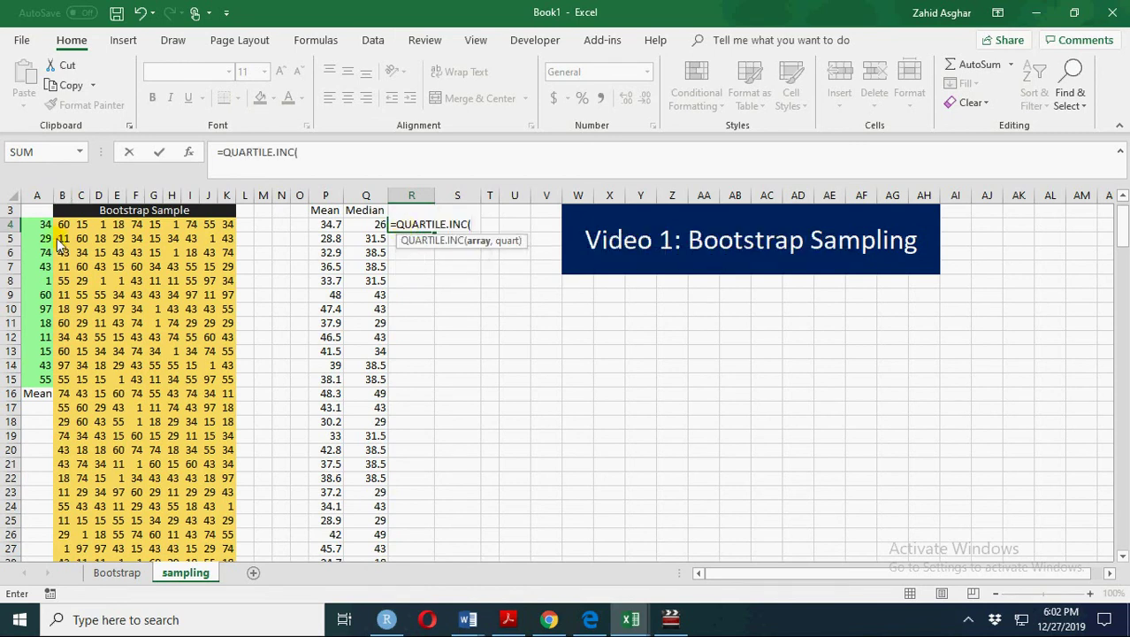
left_click_drag(60, 225, 232, 232)
type(",")
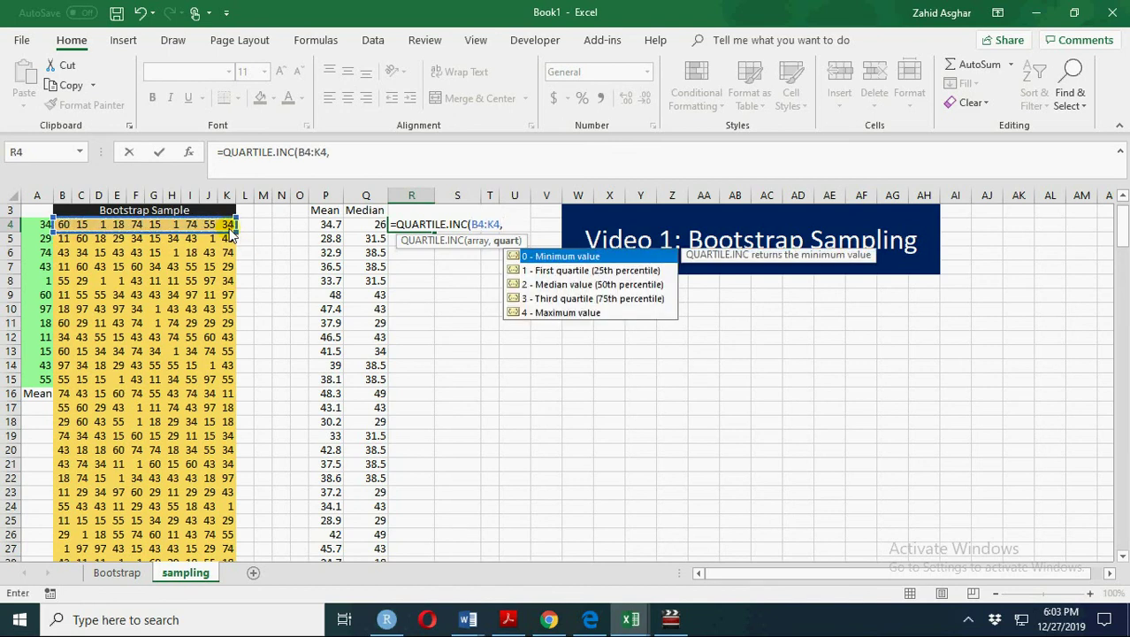
type("3)-")
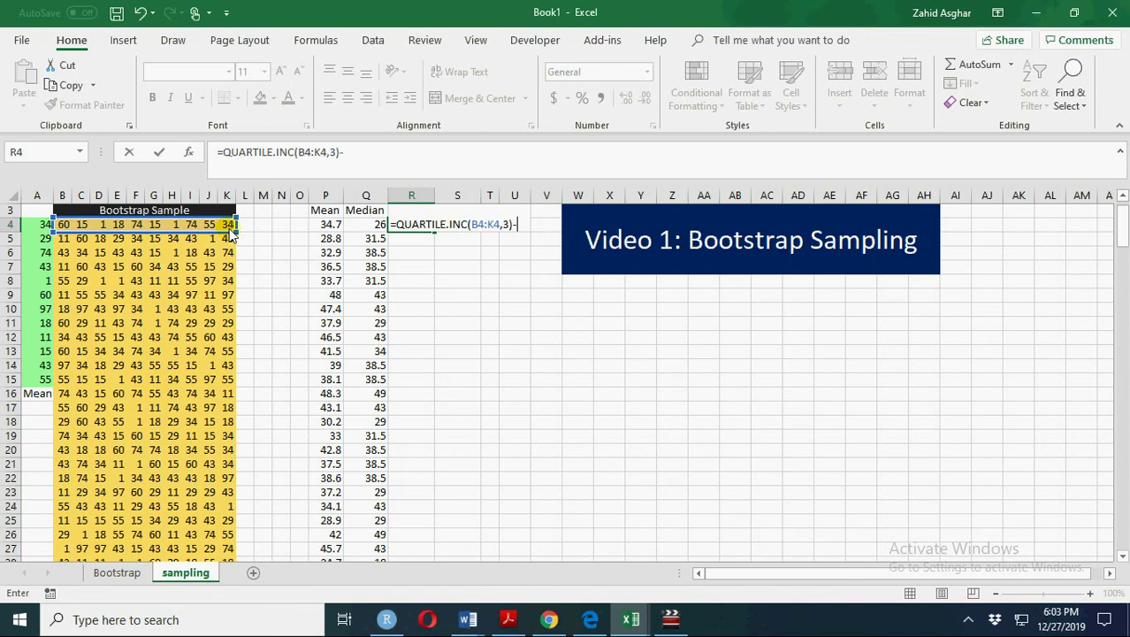
Step: Complete the IQR formula in R4 by subtracting QUARTILE.INC(B4:K4,1) and fill it down the IQR column
type("qua")
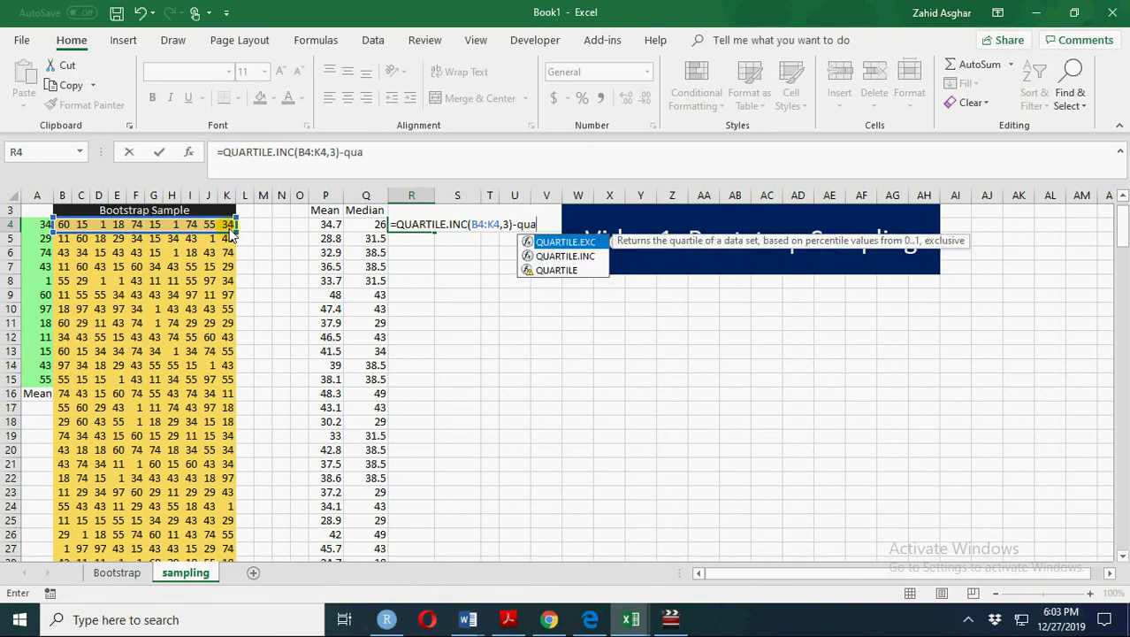
key("Down")
key("Tab")
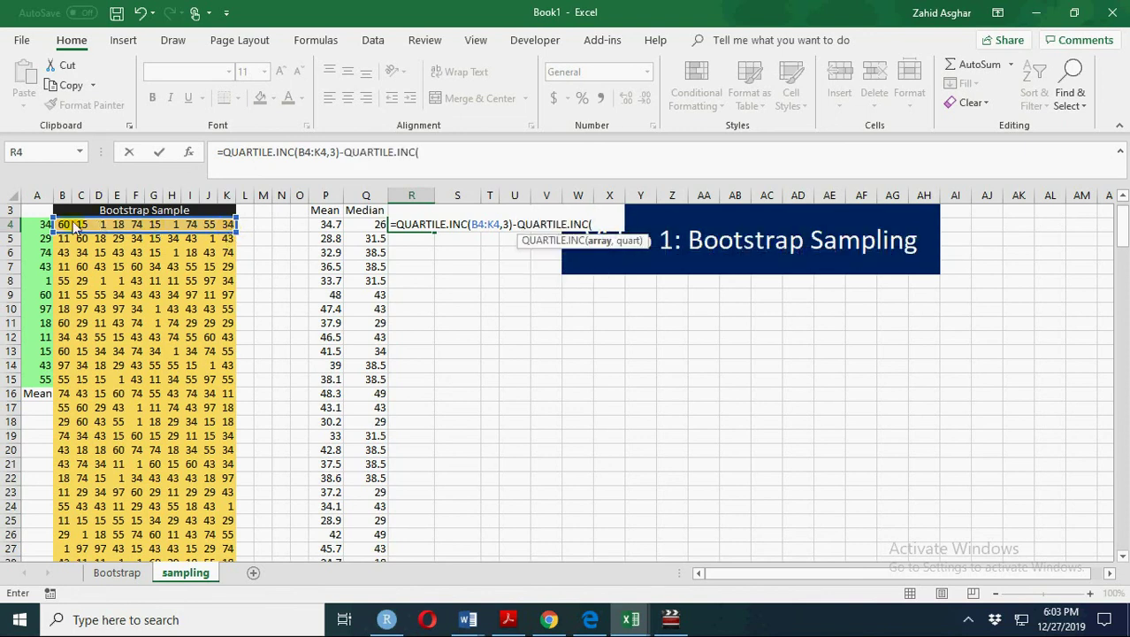
left_click_drag(62, 225, 228, 228)
type(",1)")
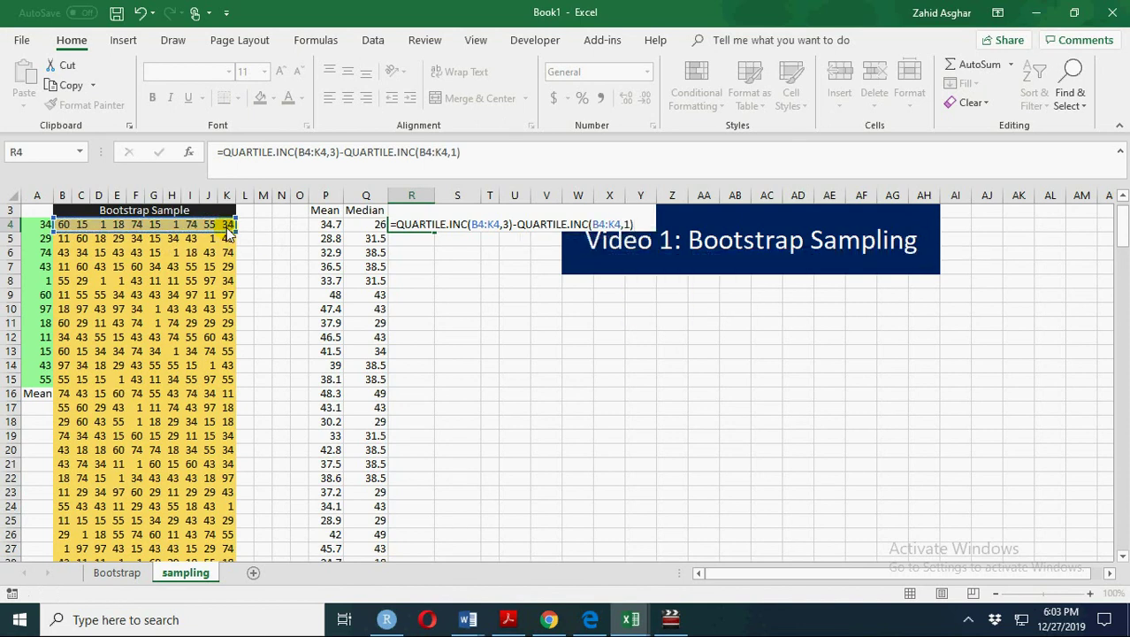
key("Return")
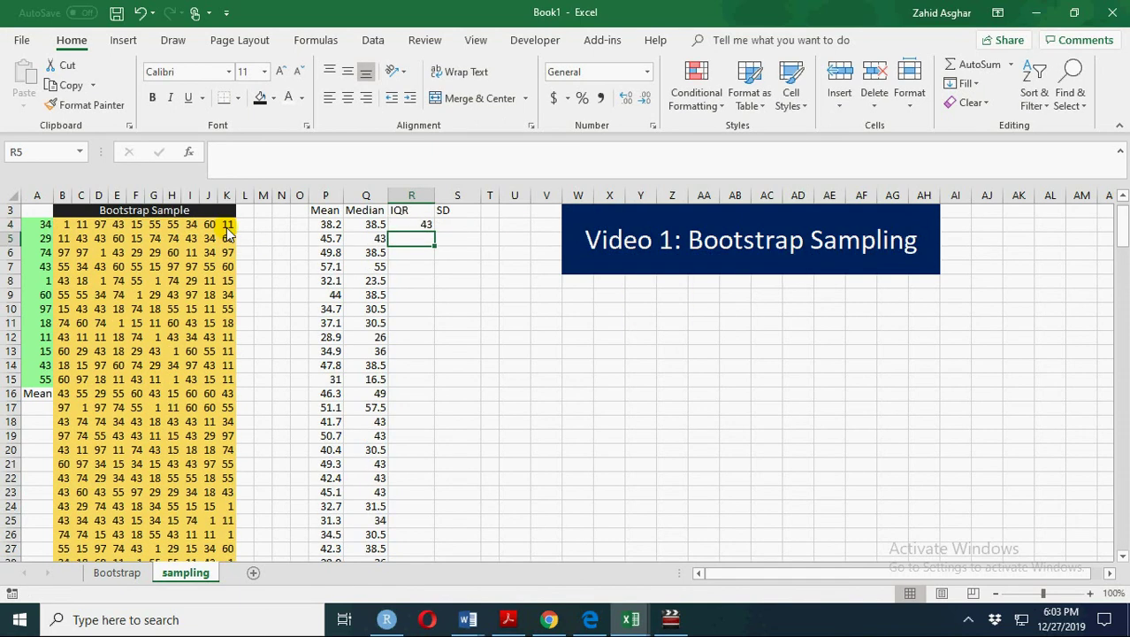
left_click(425, 227)
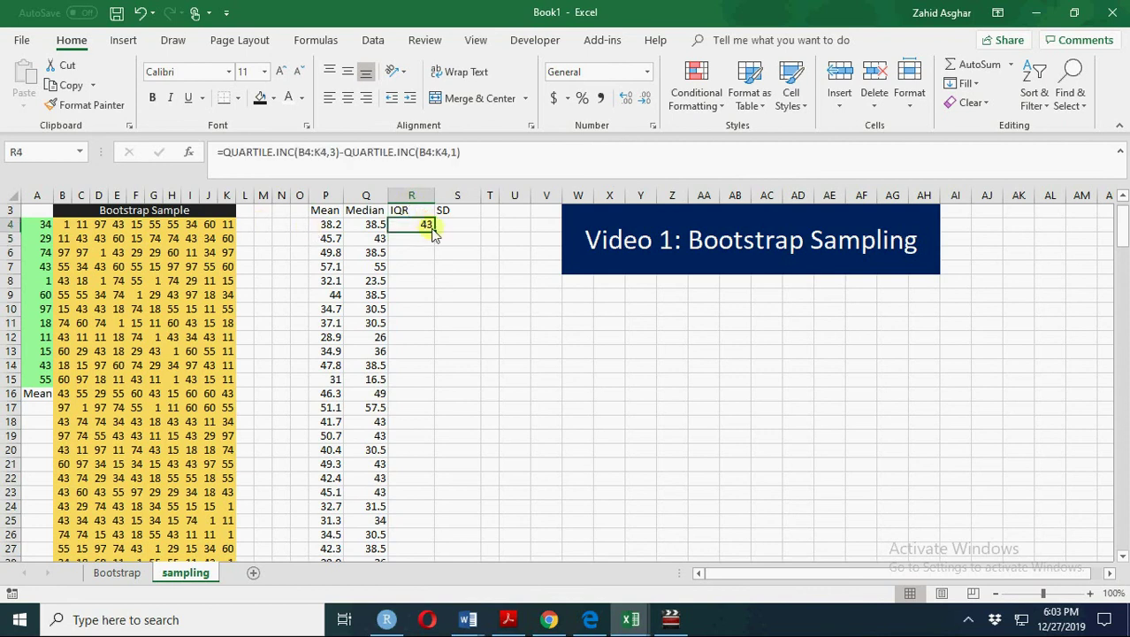
double_click(434, 231)
Step: Calculate the first bootstrap sample's standard deviation in S4 with =STDEV.S(B4:K4) and fill it down the SD column
left_click(459, 226)
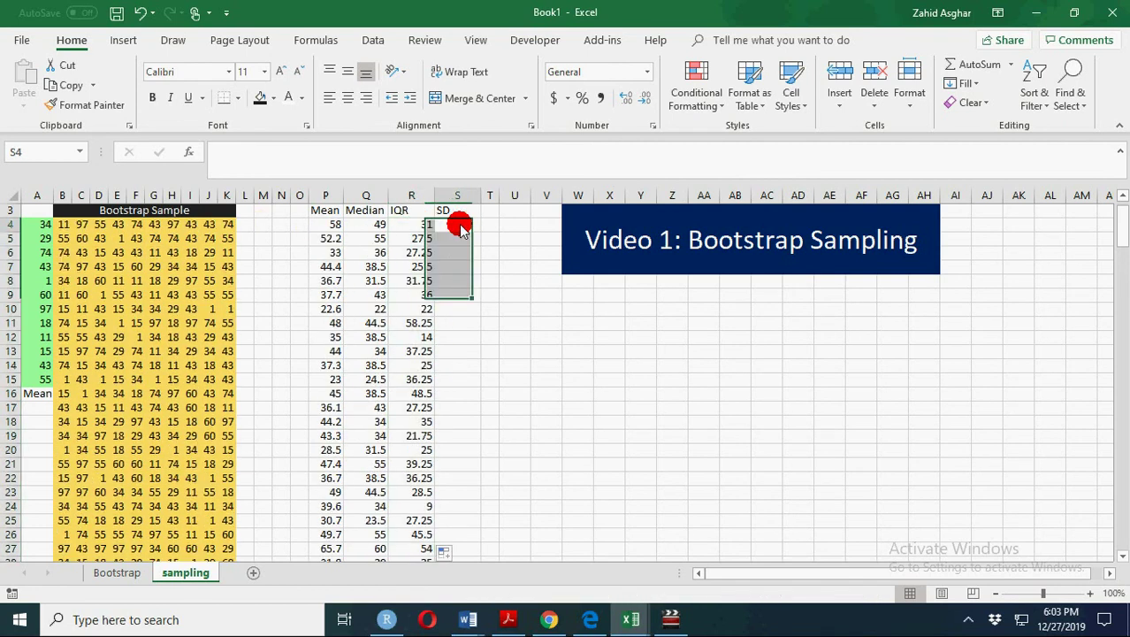
type("=sta")
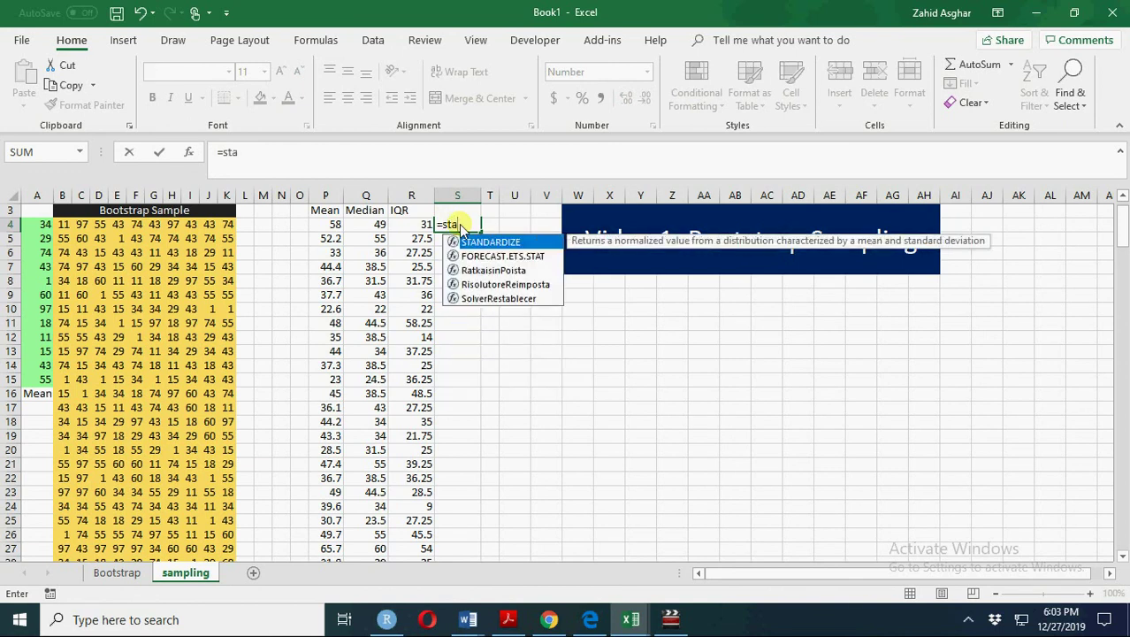
key("BackSpace")
key("Down")
key("Down")
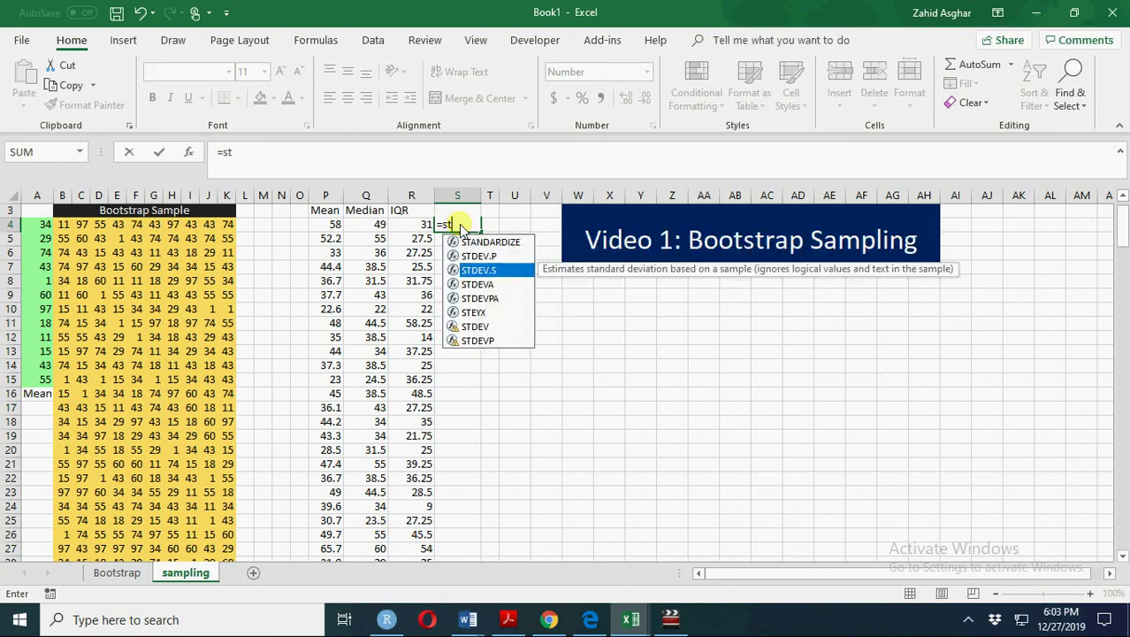
key("Tab")
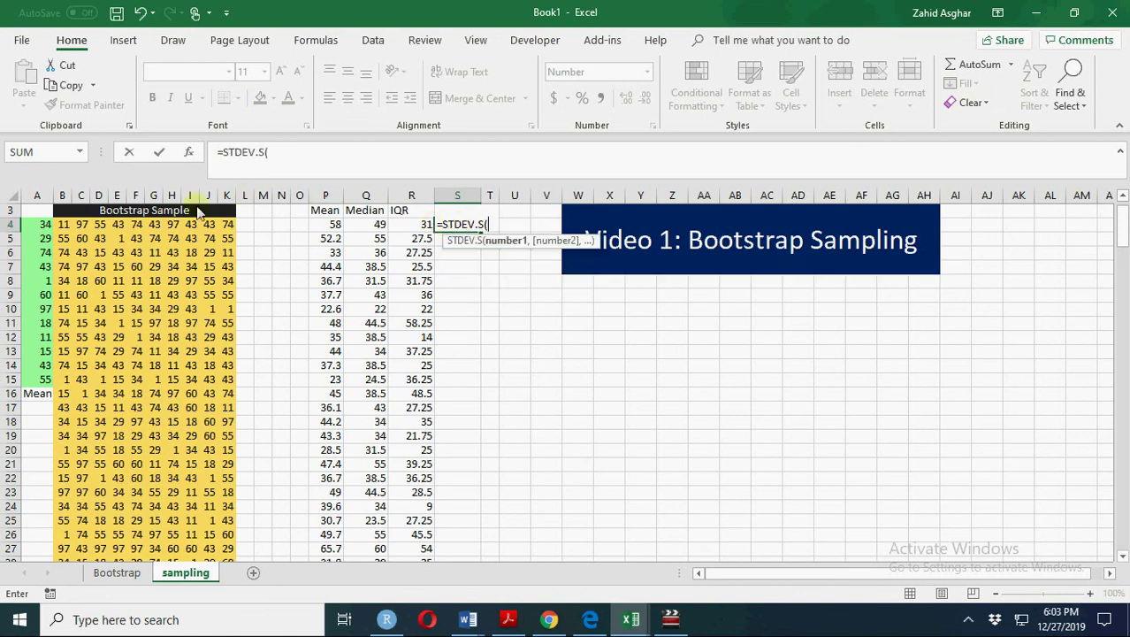
left_click_drag(62, 224, 226, 232)
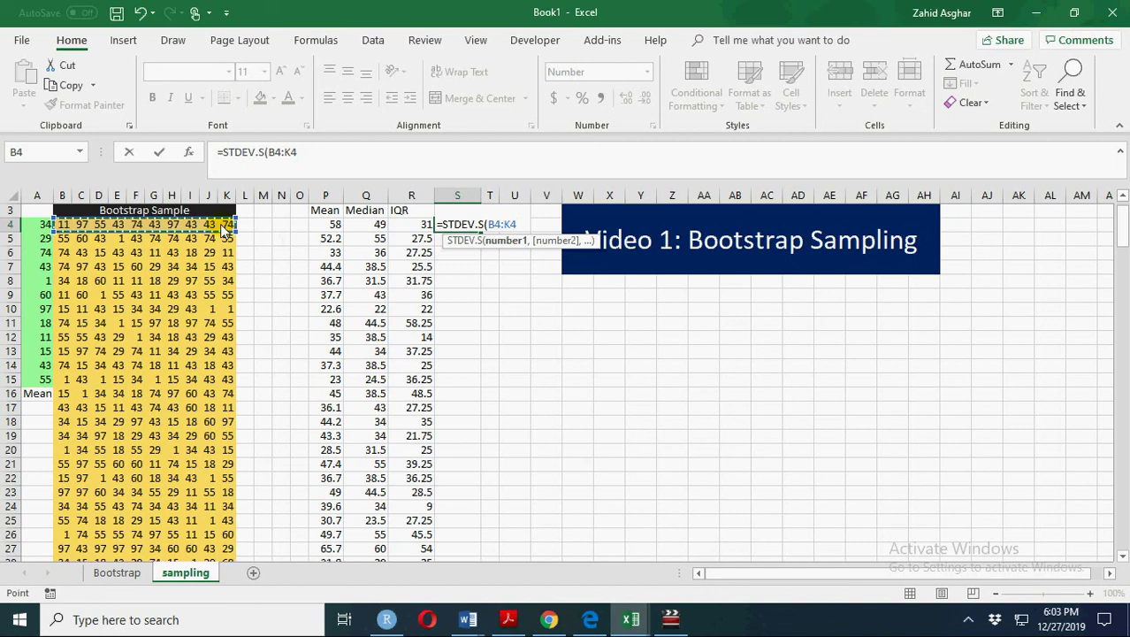
type(")")
key("Return")
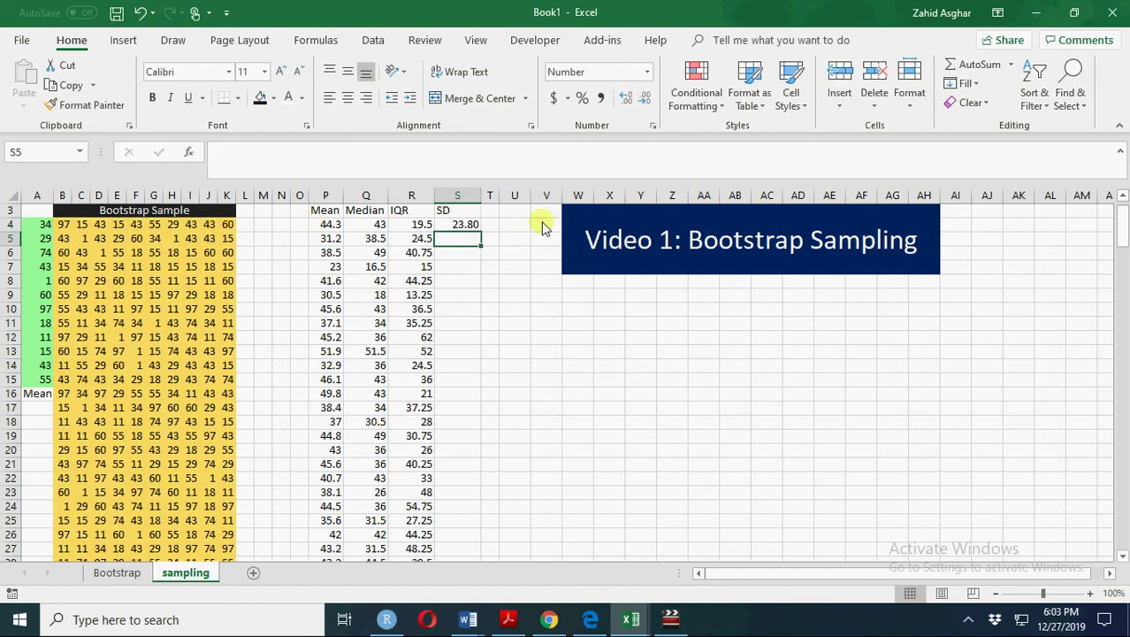
left_click(456, 225)
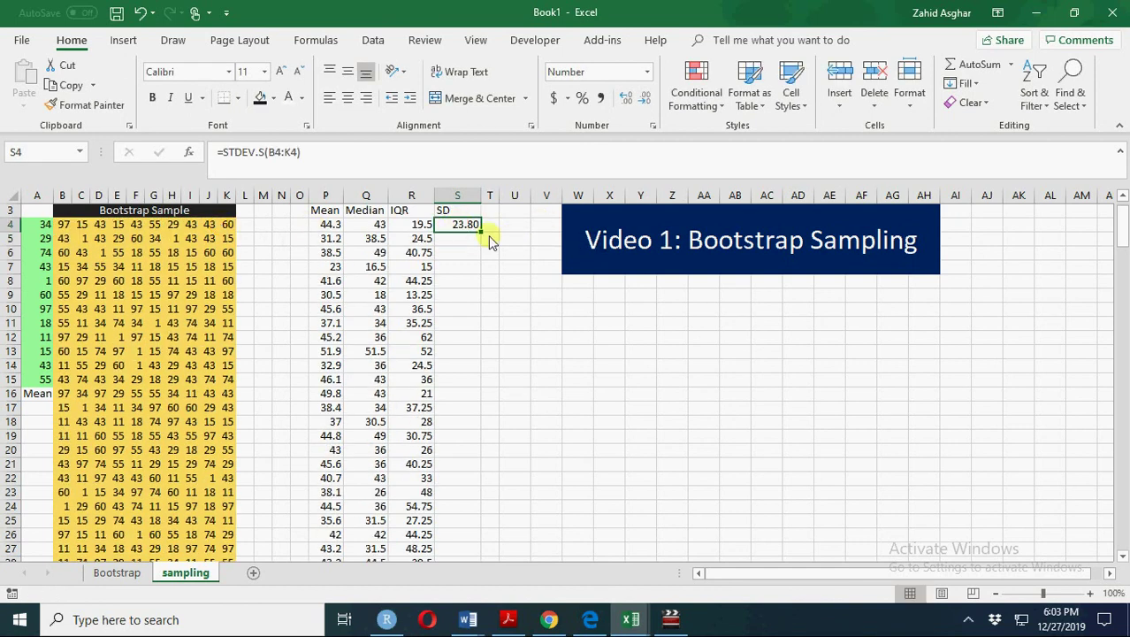
double_click(481, 232)
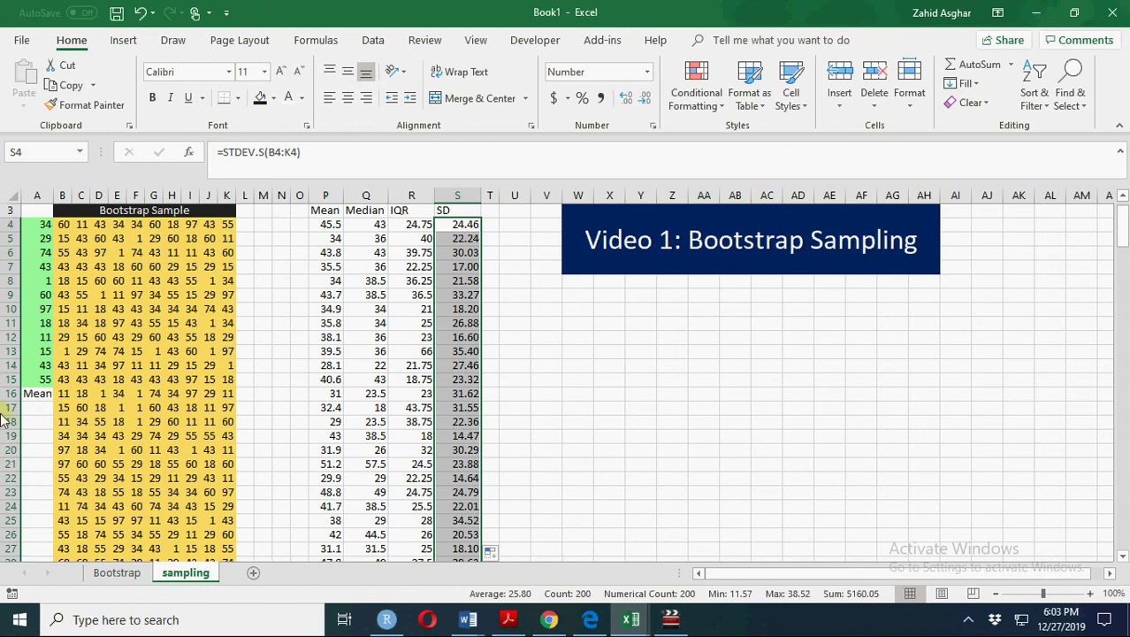
Step: Examine the original sample in A4:A15 and the summary statistics of the bootstrap means in column P
left_click_drag(32, 380, 35, 237)
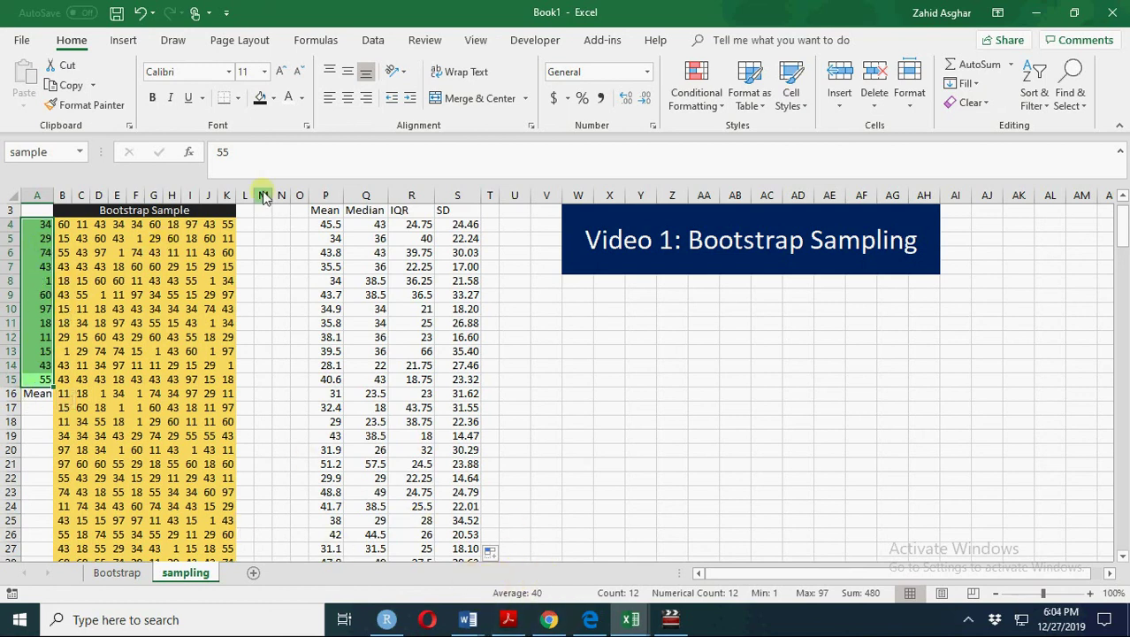
left_click(328, 227)
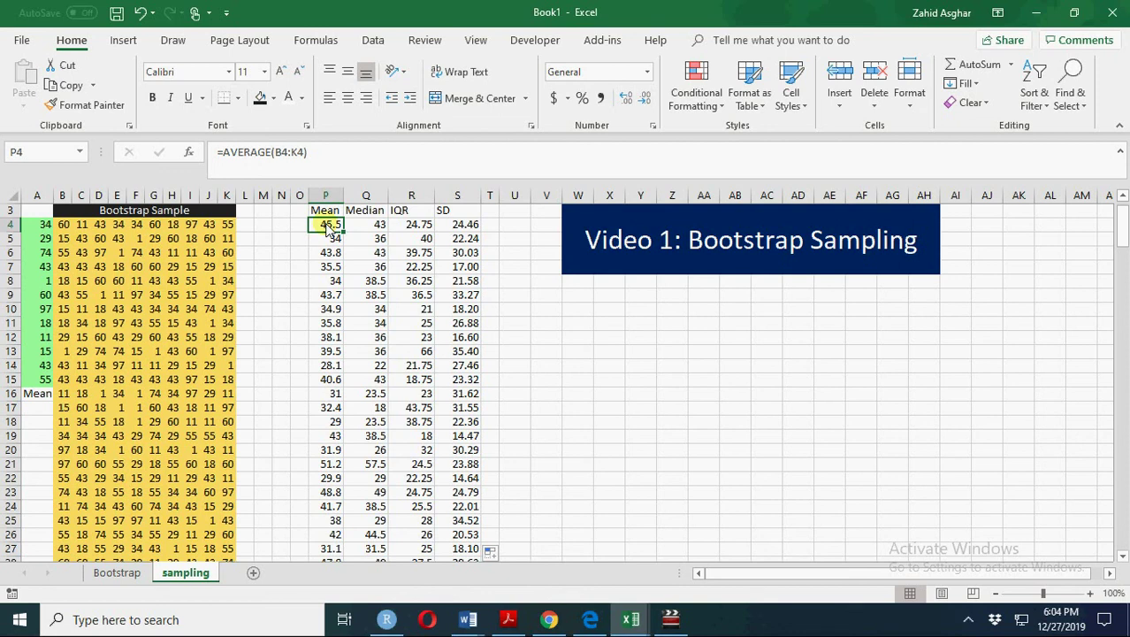
left_click(548, 301)
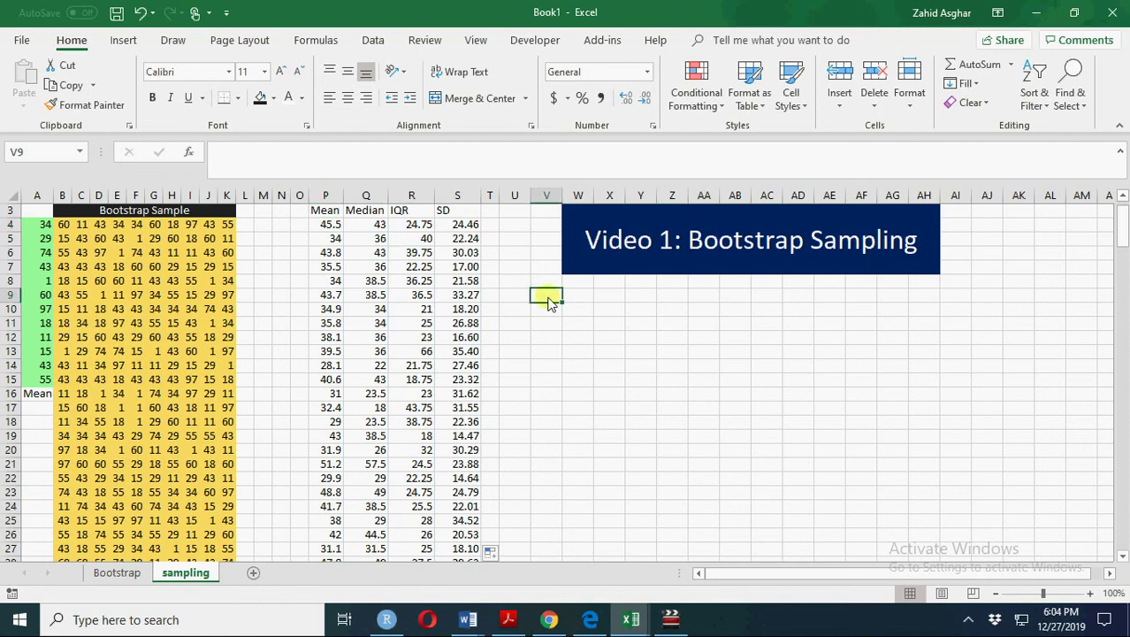
left_click(325, 197)
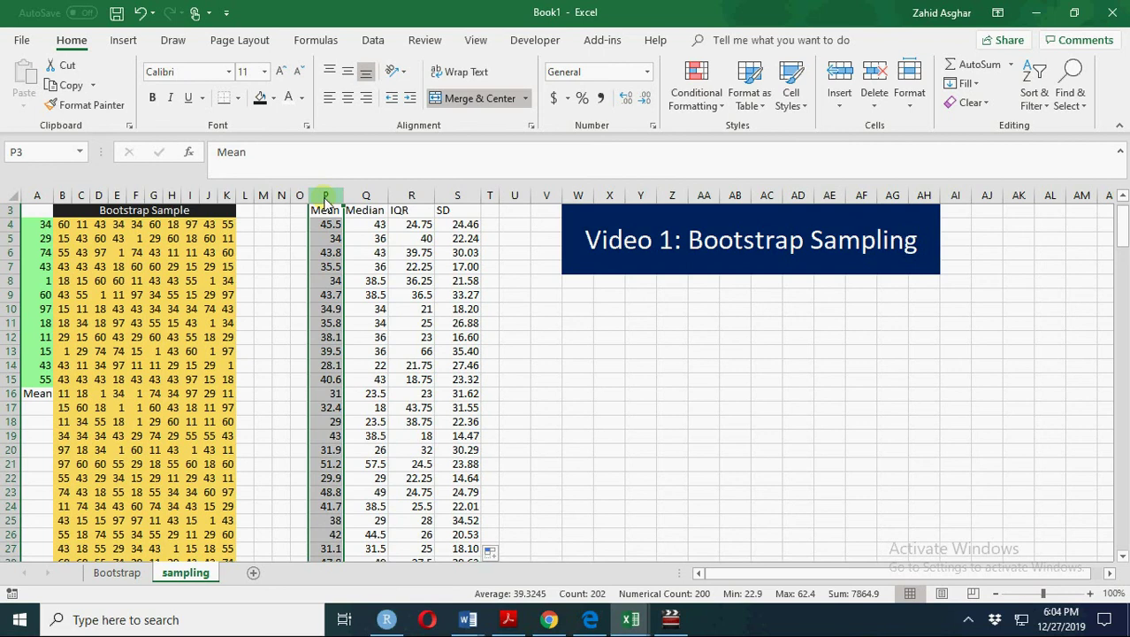
Step: Create frequency bins in V10:V21 by entering 20 and 25 and extending the series to 75
left_click(547, 314)
type("22")
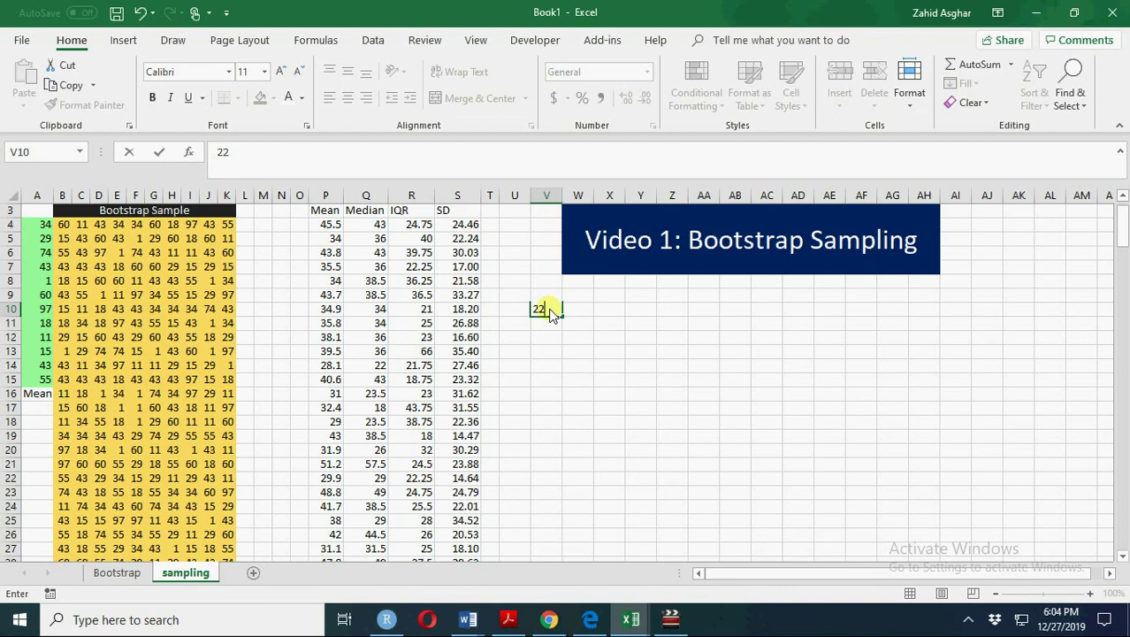
key("BackSpace")
type("0")
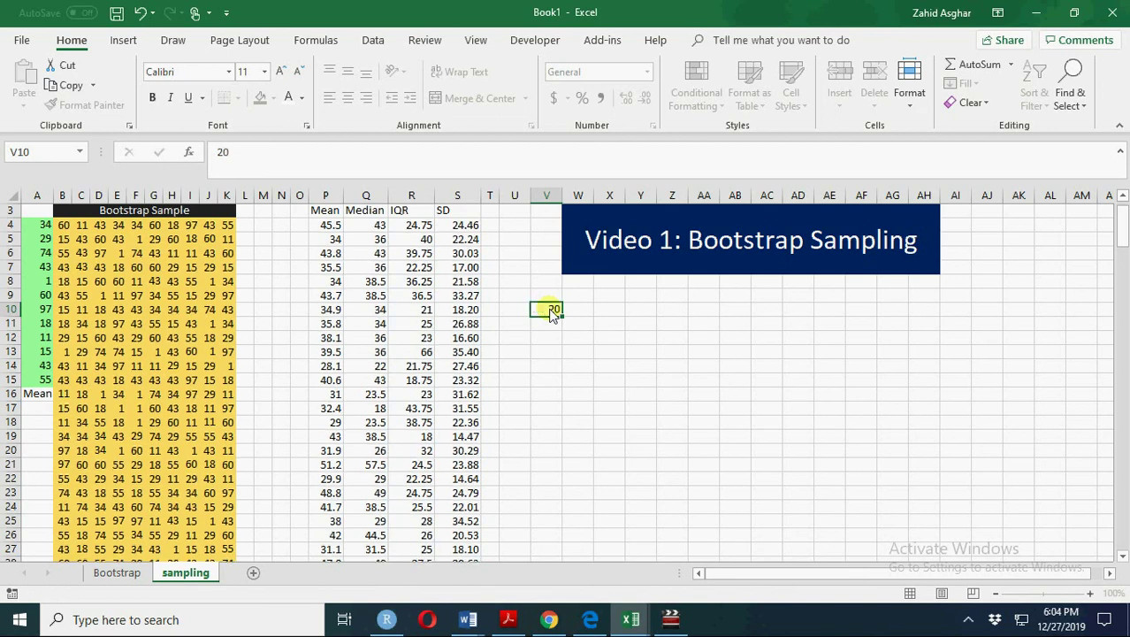
key("Return")
type("25")
key("Return")
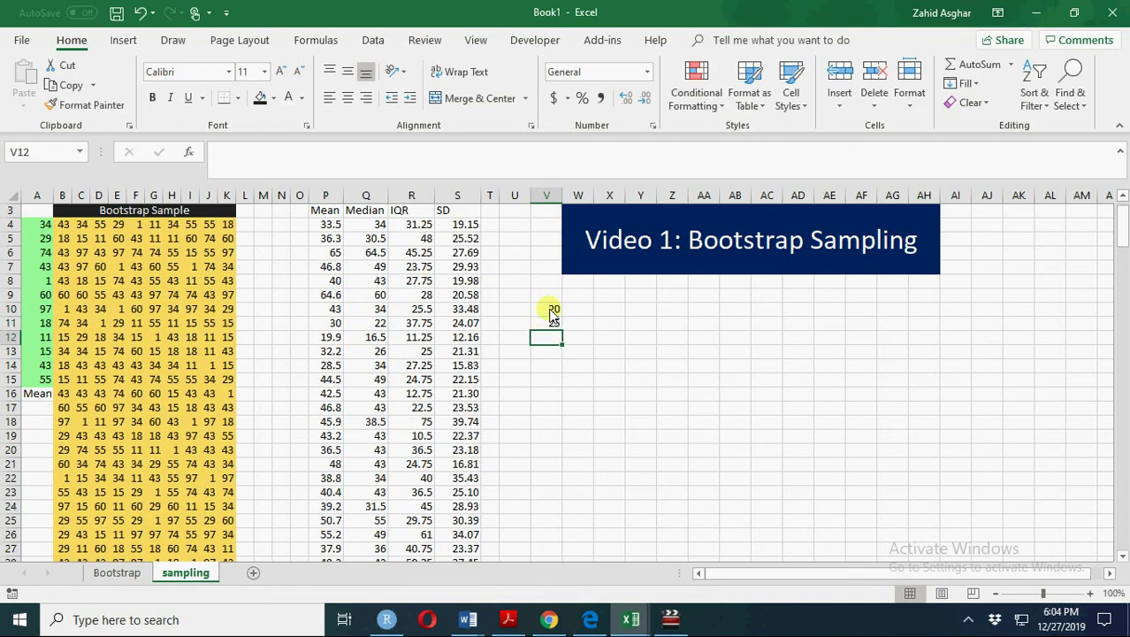
left_click_drag(549, 309, 558, 463)
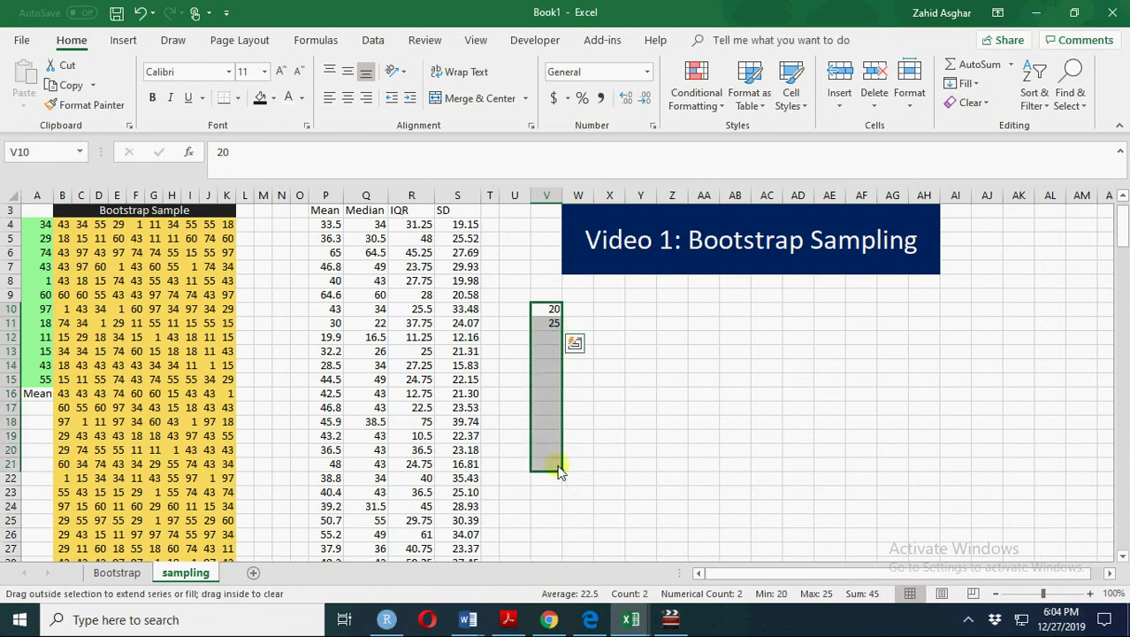
Step: Start a FREQUENCY formula in W10 beside the first bin value
left_click(585, 312)
type("=")
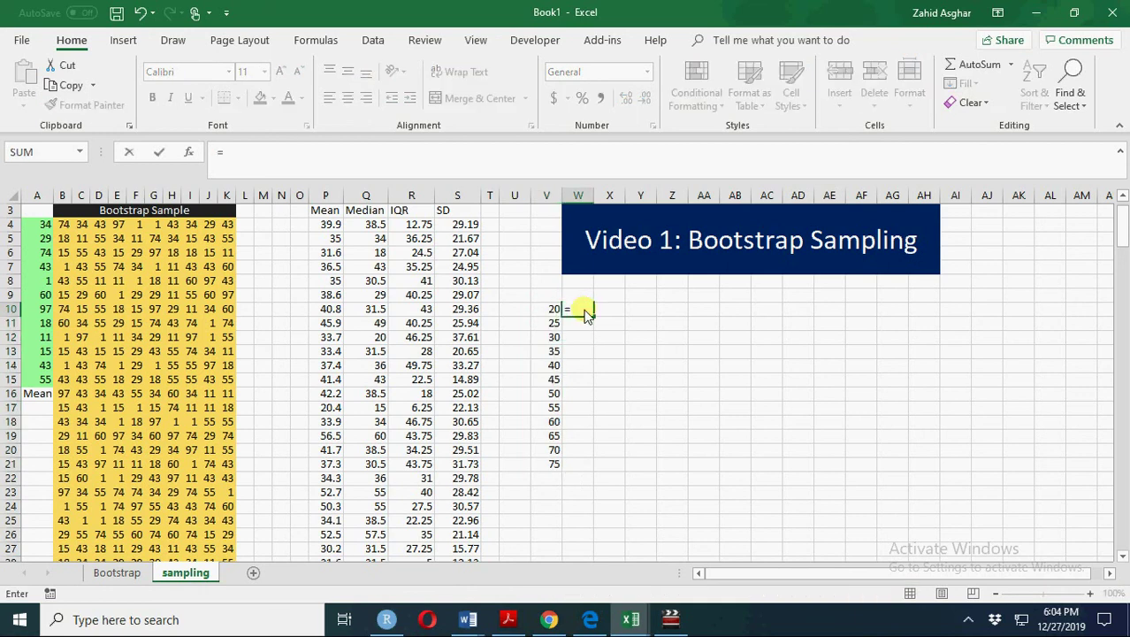
type("fre")
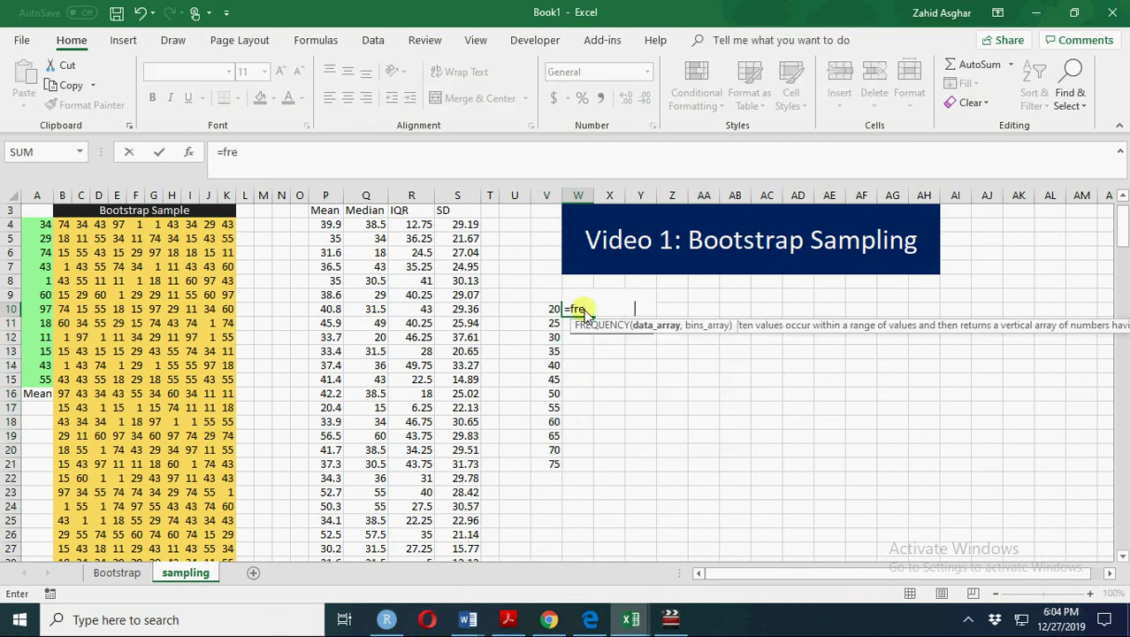
key("Tab")
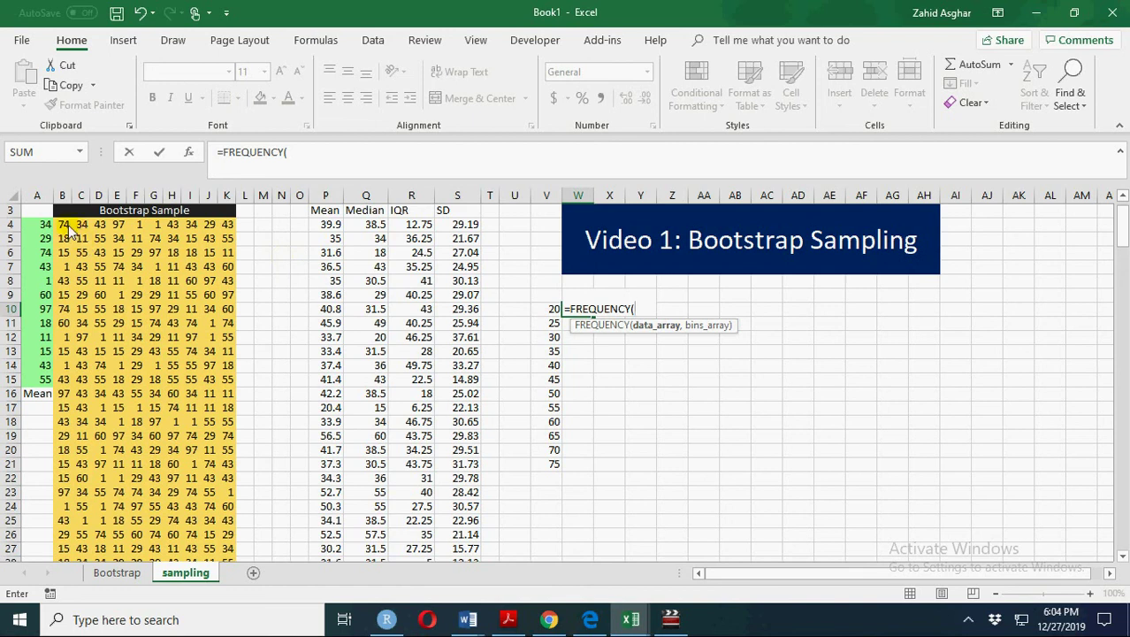
type("b2:b202")
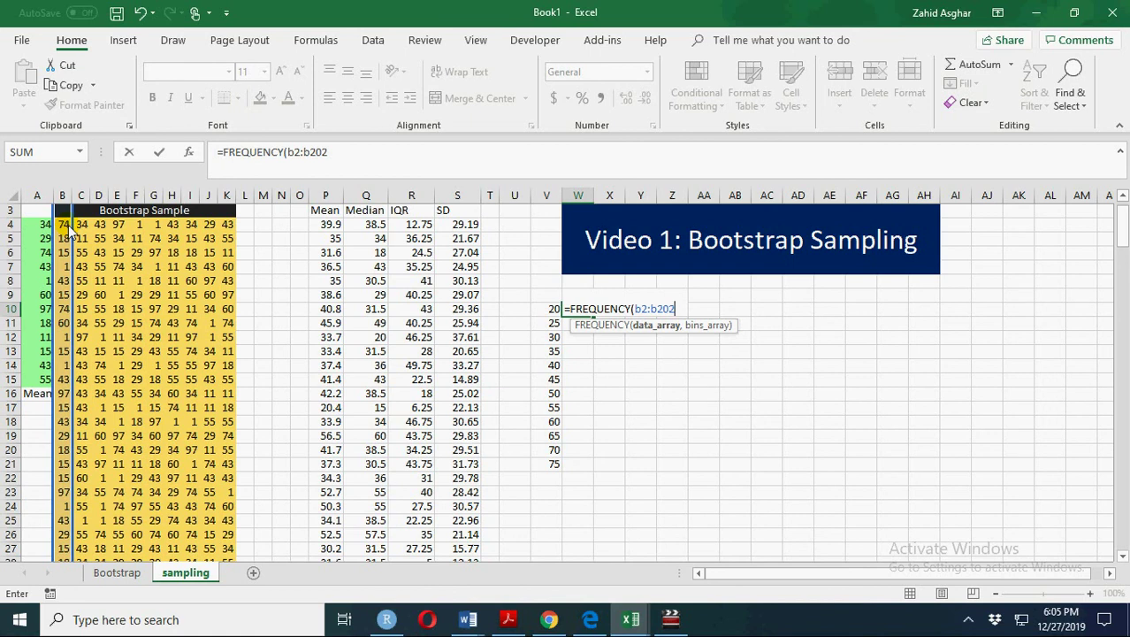
type(",")
key("BackSpace")
key("BackSpace")
key("BackSpace")
key("BackSpace")
key("BackSpace")
key("BackSpace")
key("BackSpace")
key("BackSpace")
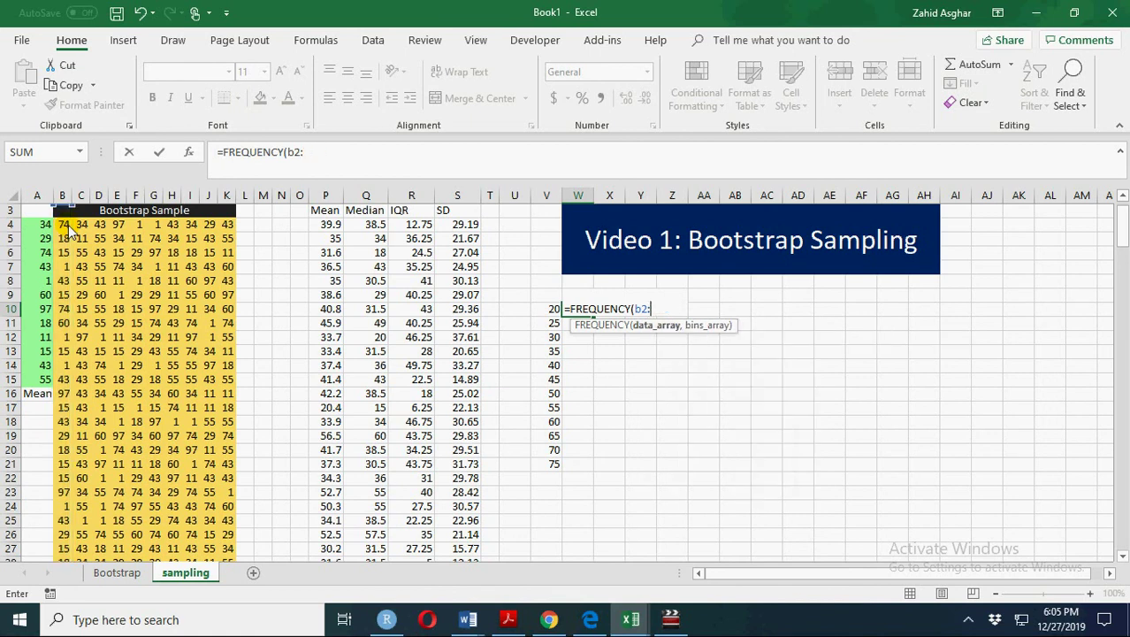
Step: Complete the W10 formula as =FREQUENCY(P4:P203,V10:V21), using the bootstrap means as data and the bin values as bins
left_click(329, 226)
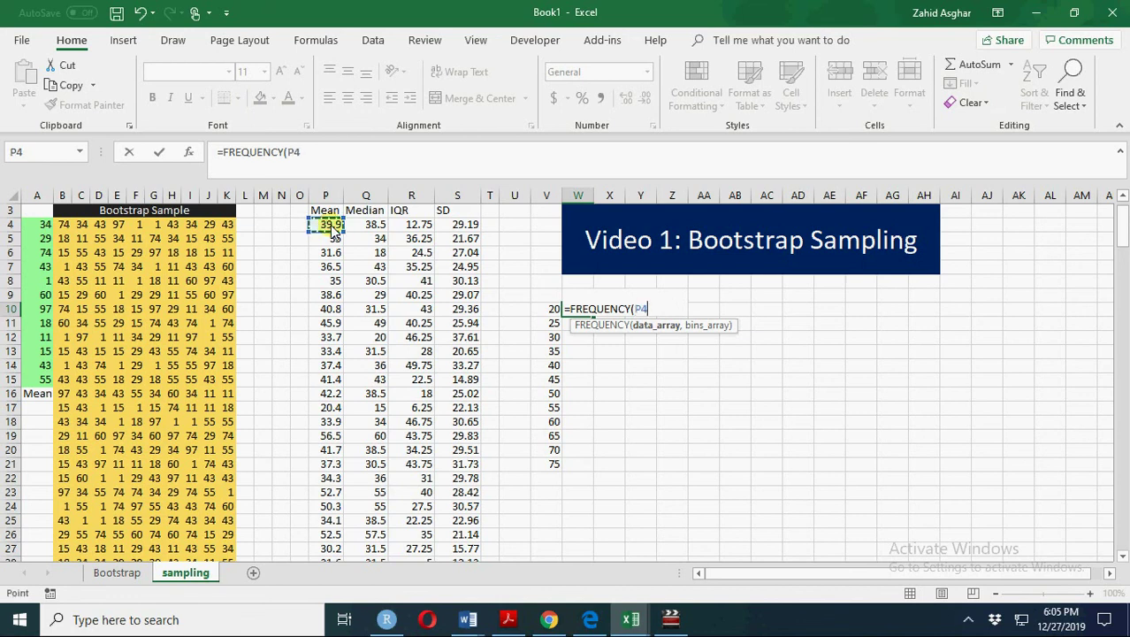
key("ctrl+shift+Down")
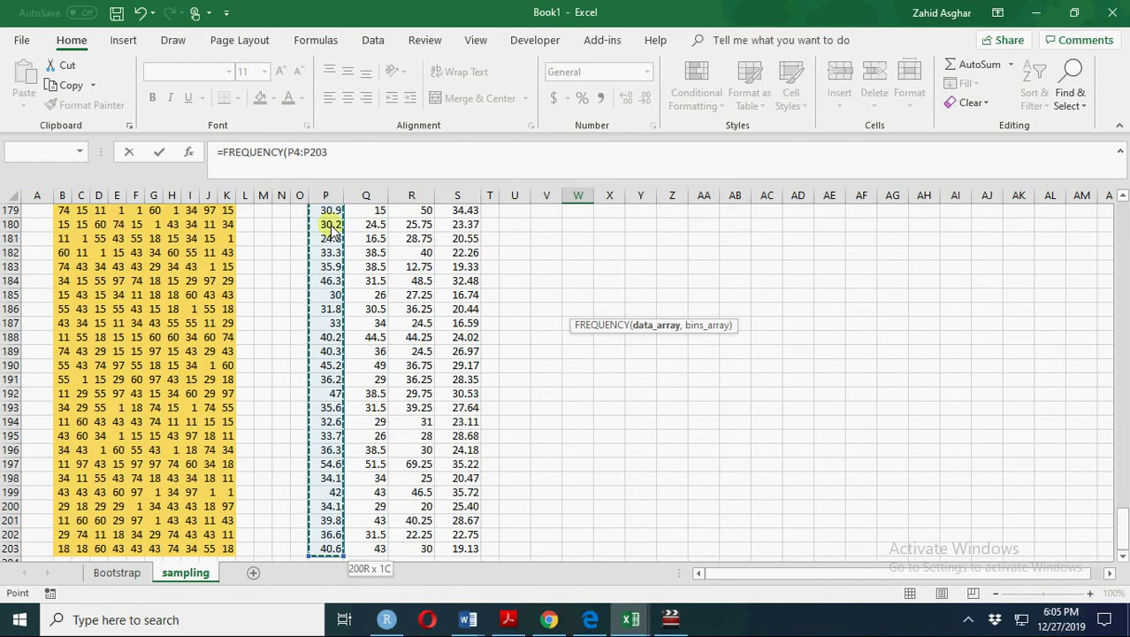
type(",")
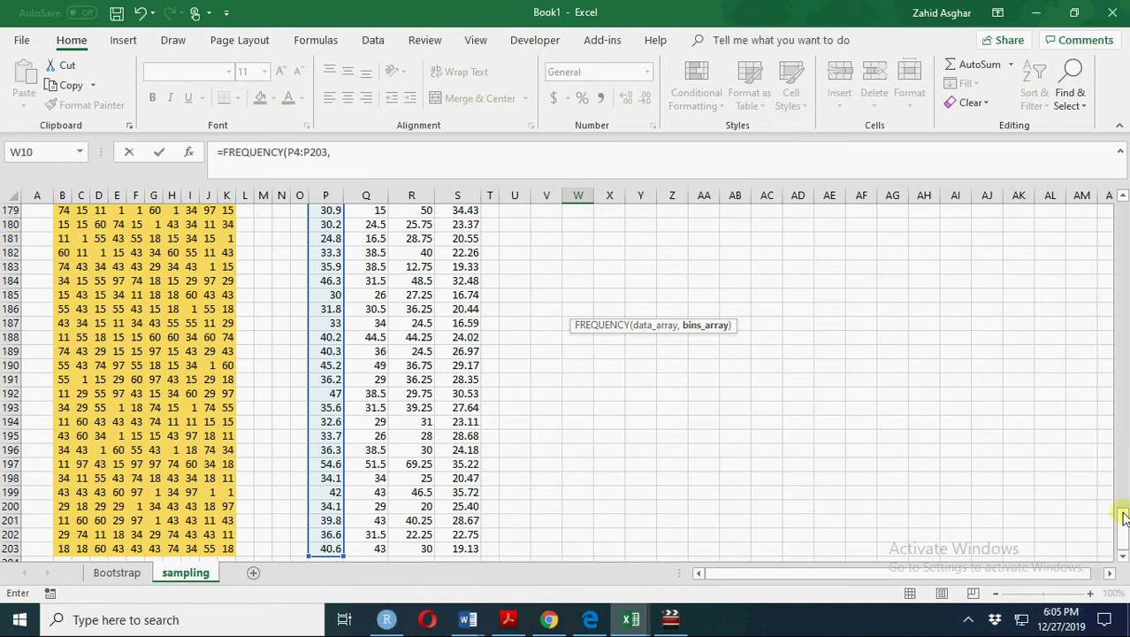
left_click_drag(1122, 513, 1121, 221)
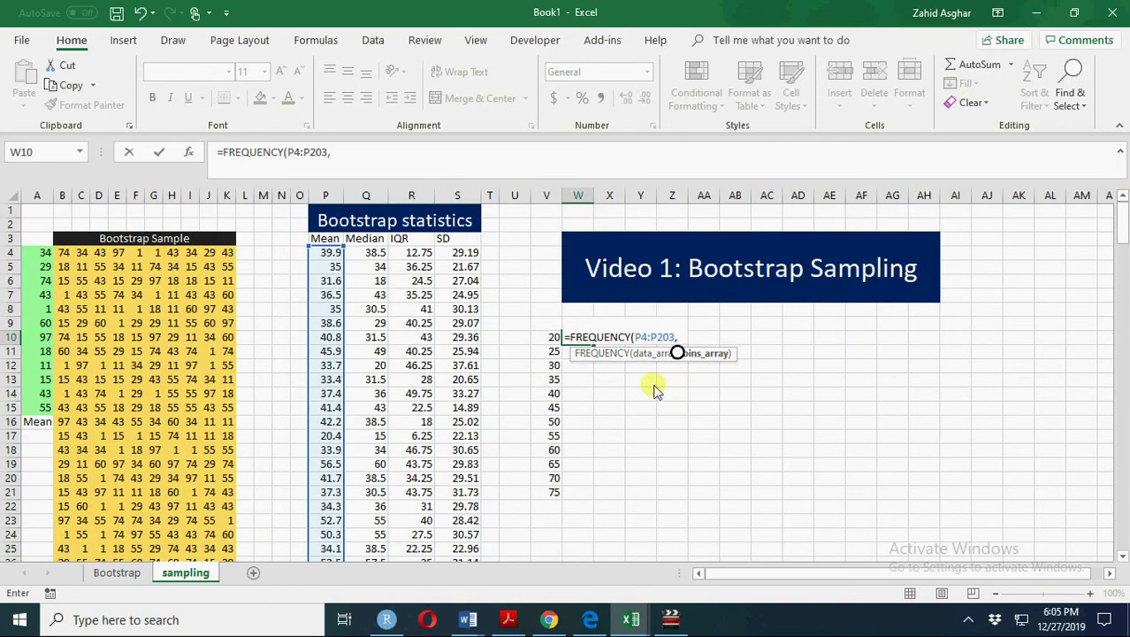
left_click(549, 339)
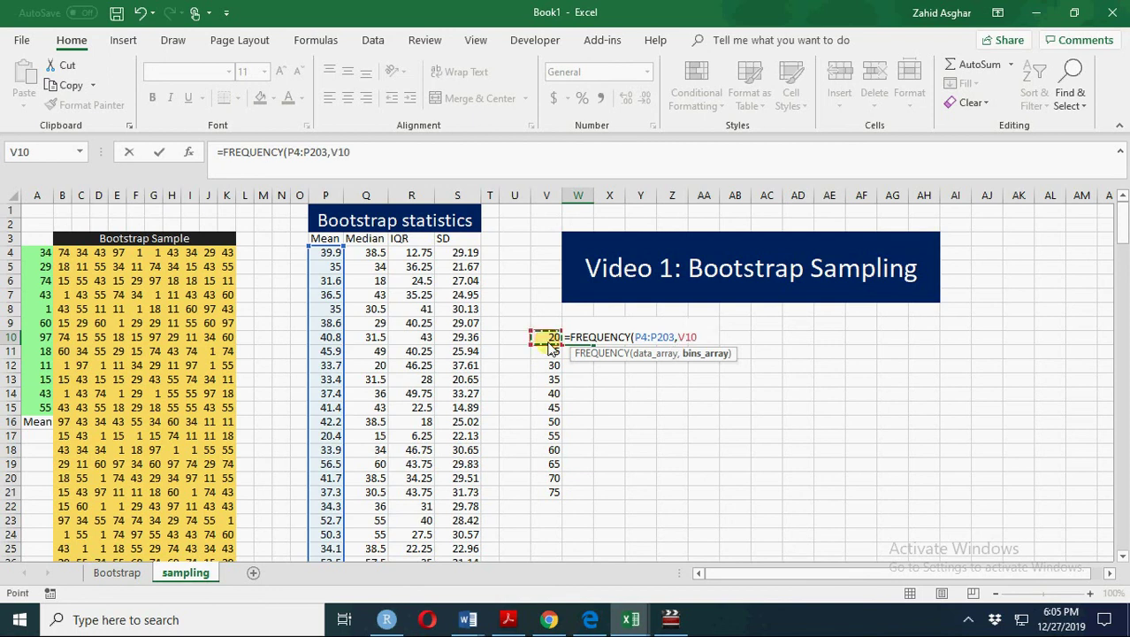
left_click_drag(550, 345, 557, 501)
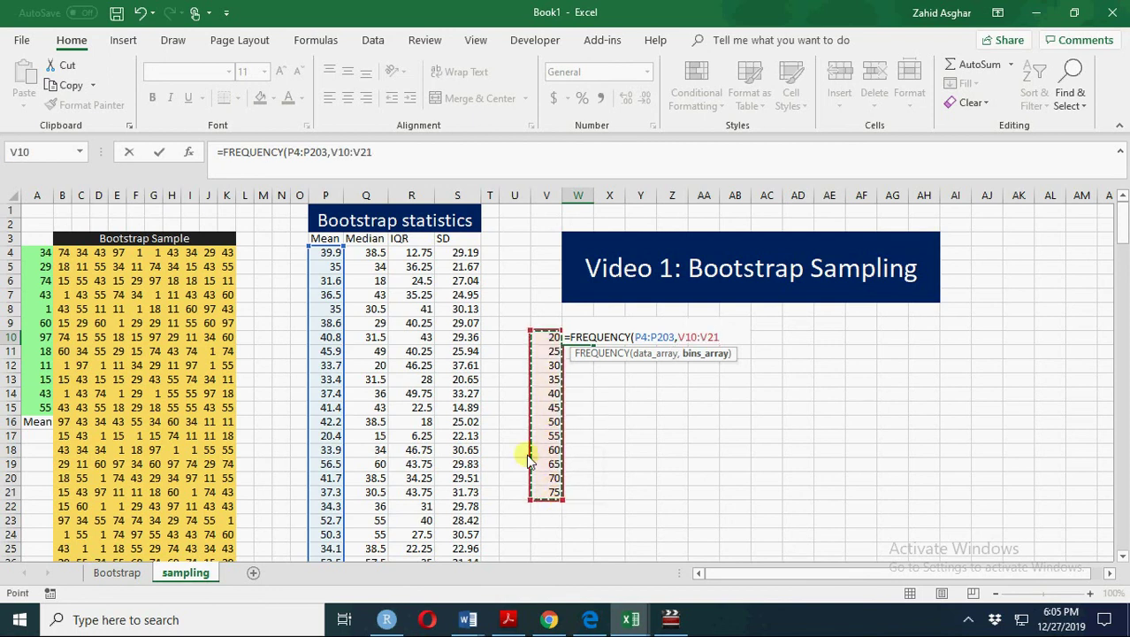
left_click(420, 162)
type(")")
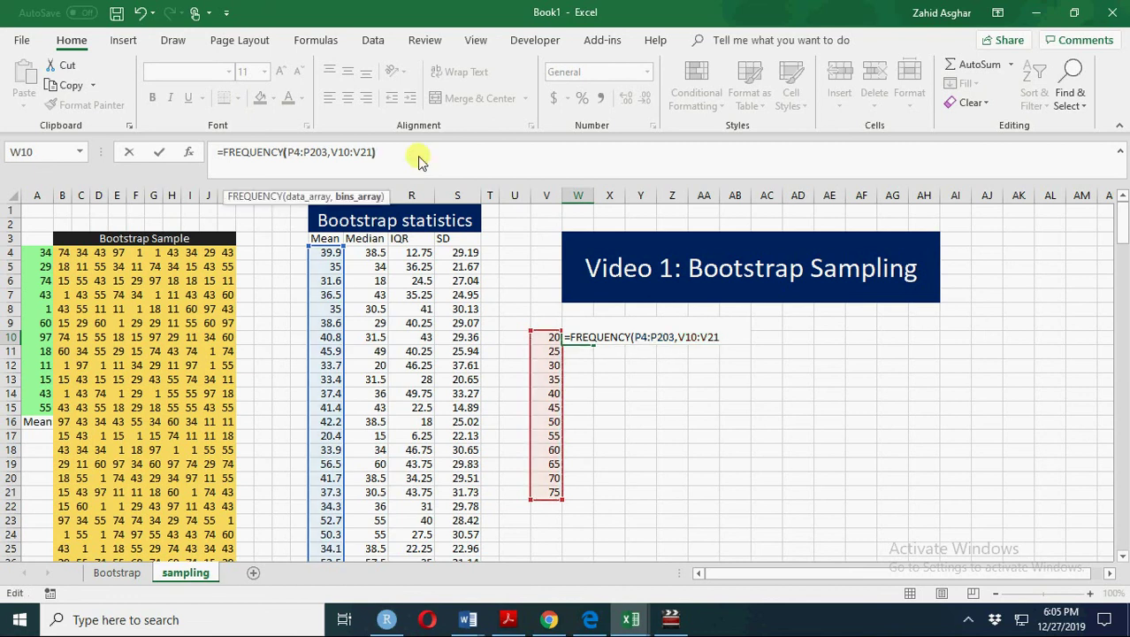
key("Return")
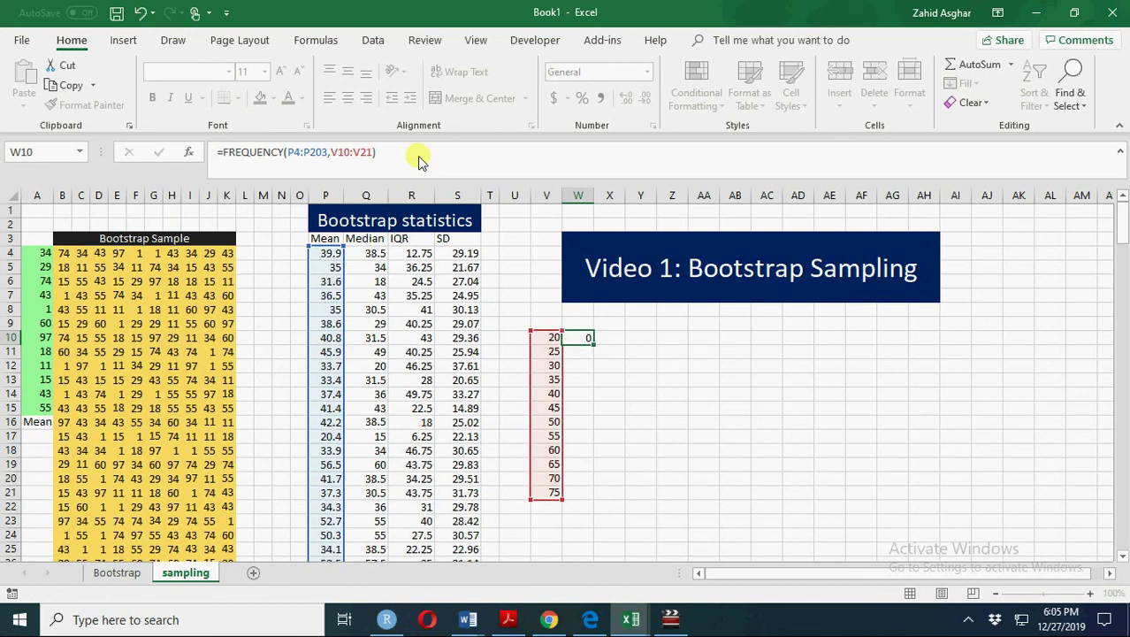
Step: Enter the FREQUENCY formula as an array formula across W10:W21 to count the bootstrap means in every bin
left_click_drag(579, 336, 579, 493)
left_click(395, 157)
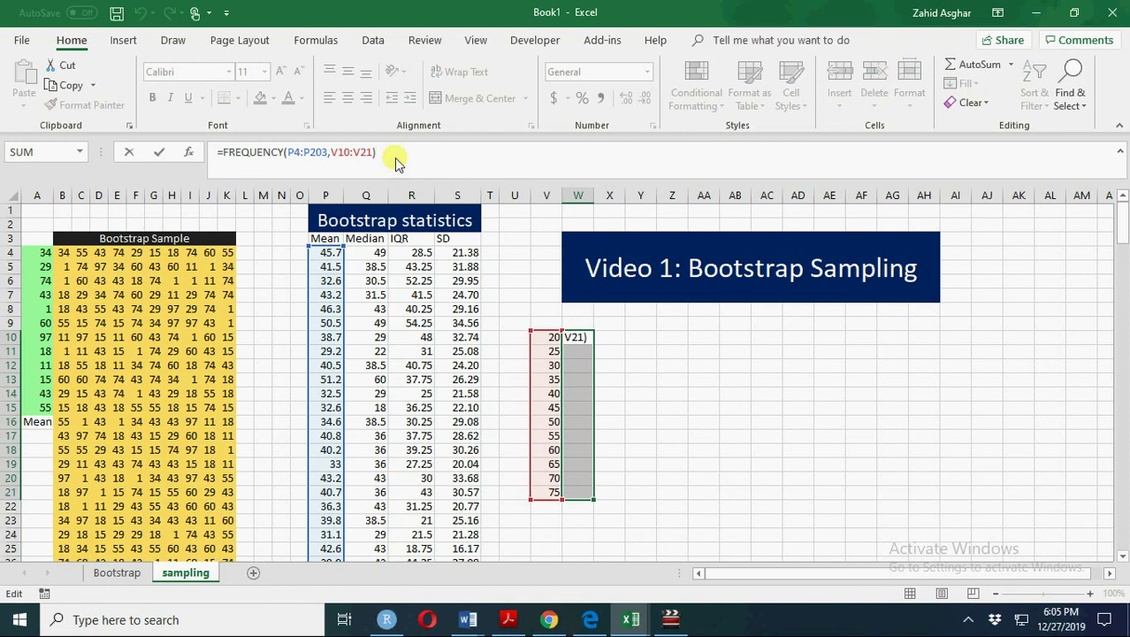
key("ctrl+shift+Return")
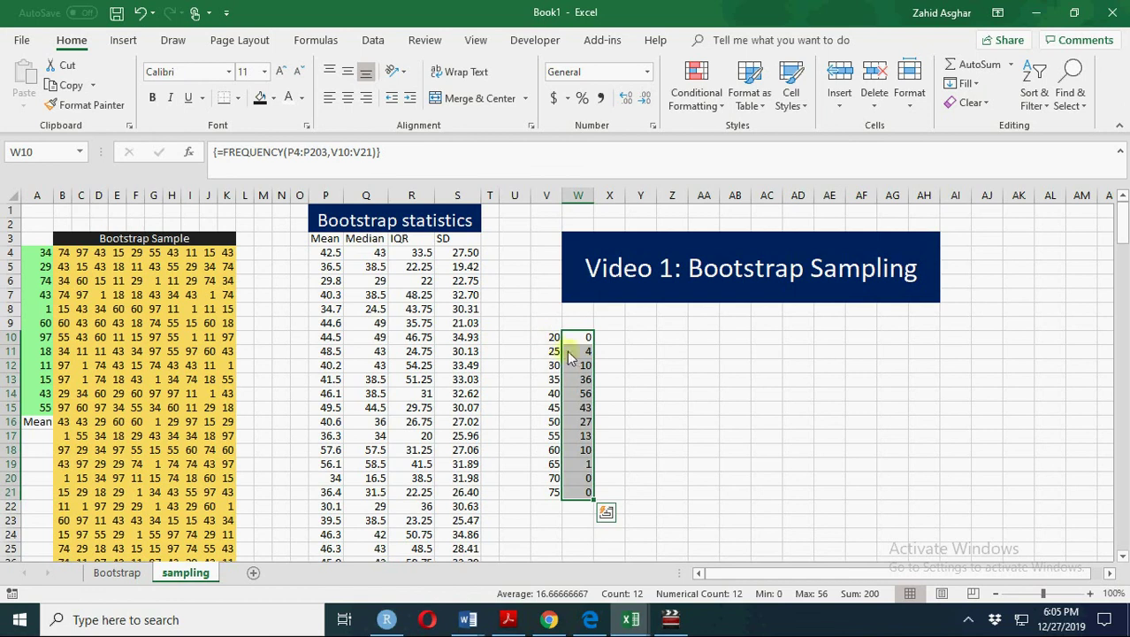
Step: Insert a 2-D clustered column chart of the frequencies in W10:W21 and place it beside the frequency table, below the title banner
left_click(123, 42)
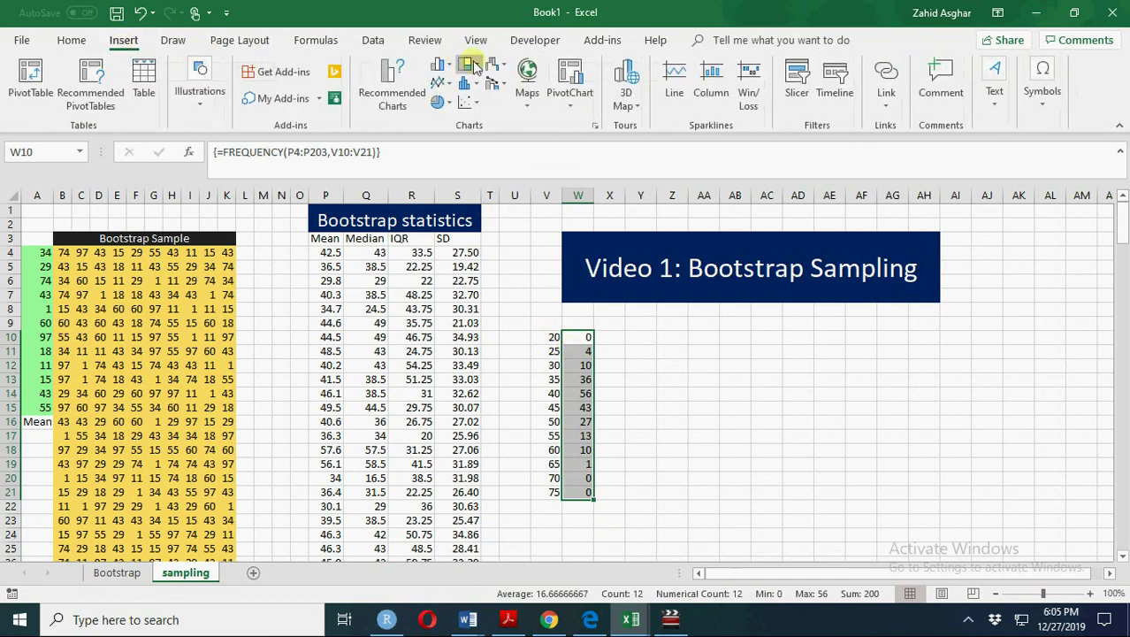
left_click(440, 67)
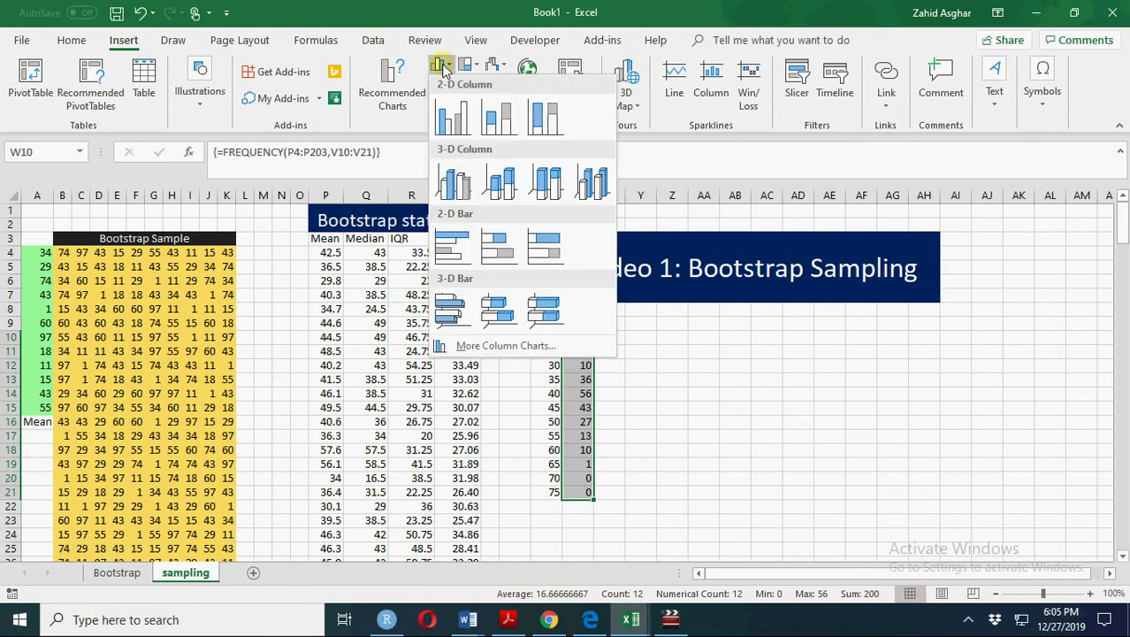
left_click(453, 113)
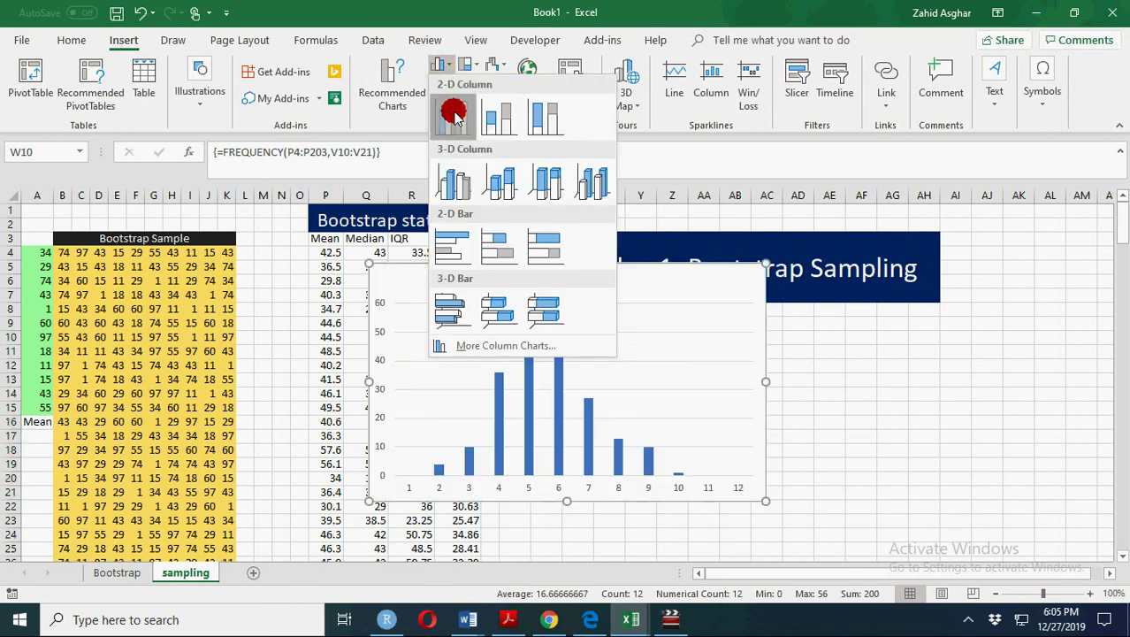
left_click(668, 283)
left_click_drag(667, 283, 903, 314)
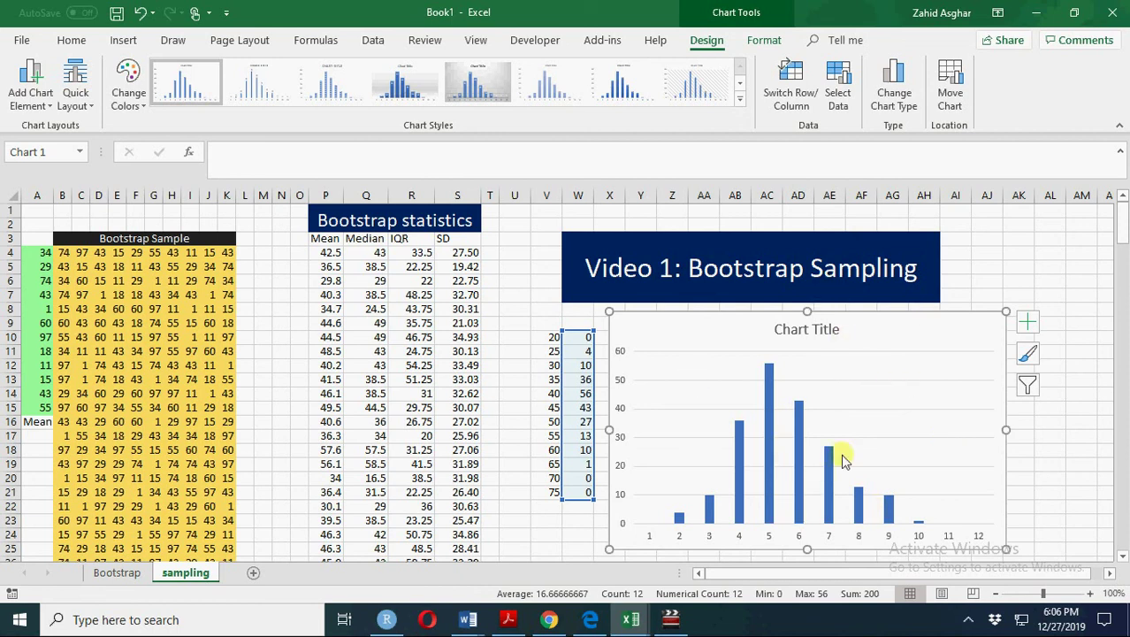
left_click(518, 255)
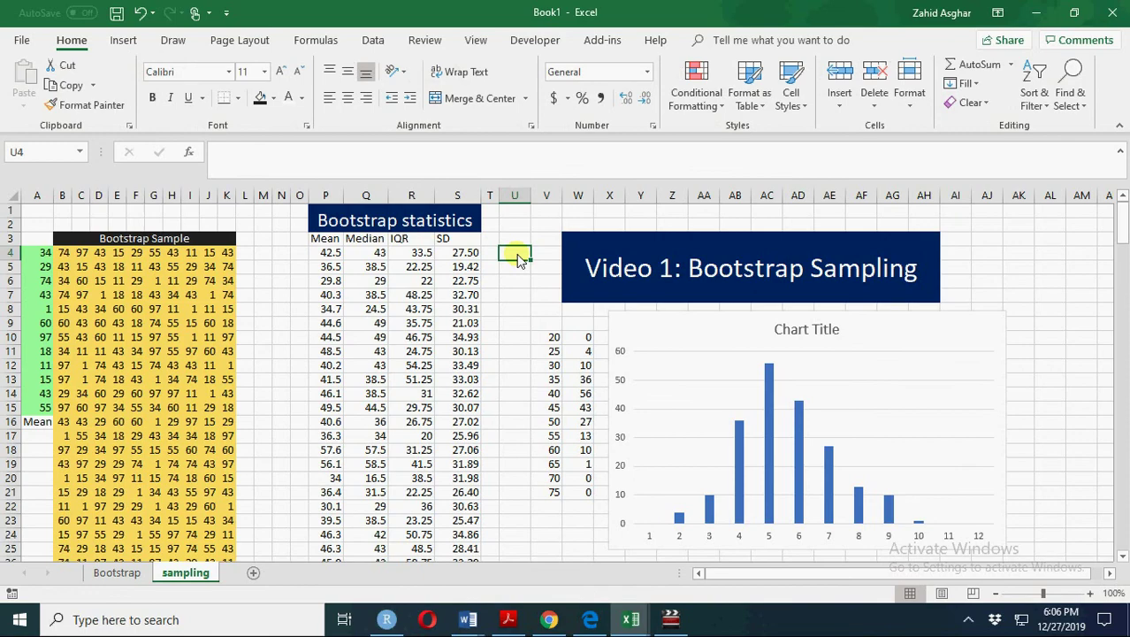